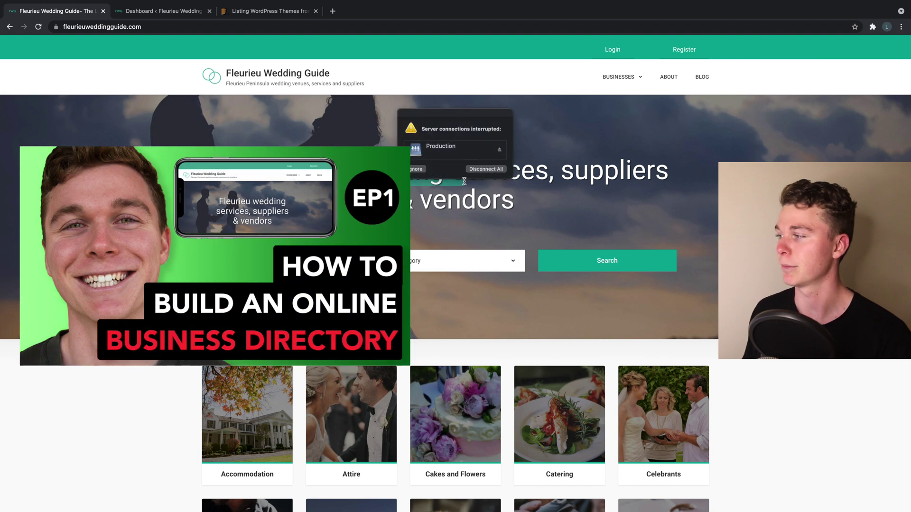
Step: Dismiss the server-connection alert and switch to the Fleurieu Wedding Guide WordPress dashboard tab
left_click(419, 171)
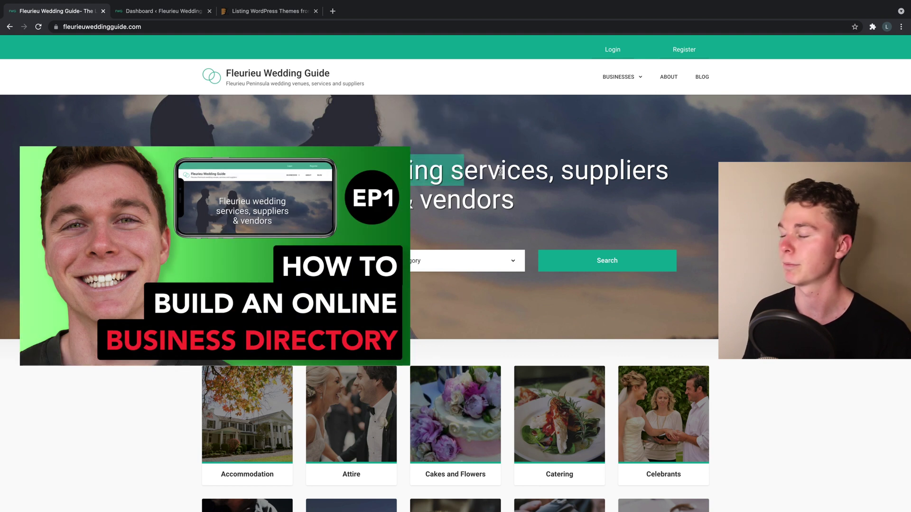
left_click(532, 181)
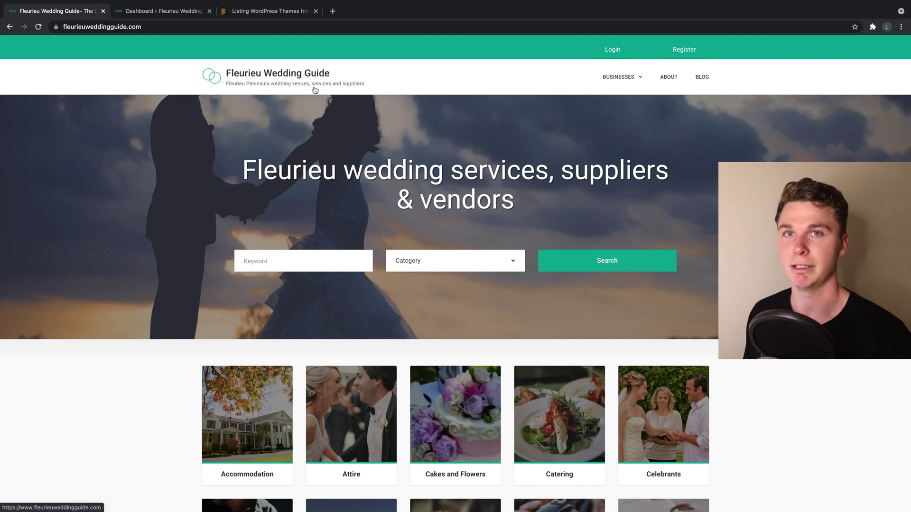
left_click(139, 14)
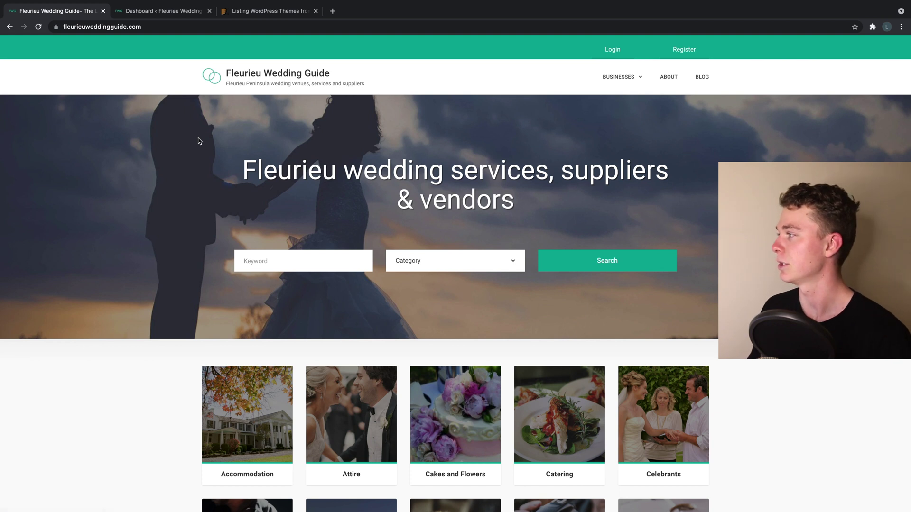
left_click(162, 14)
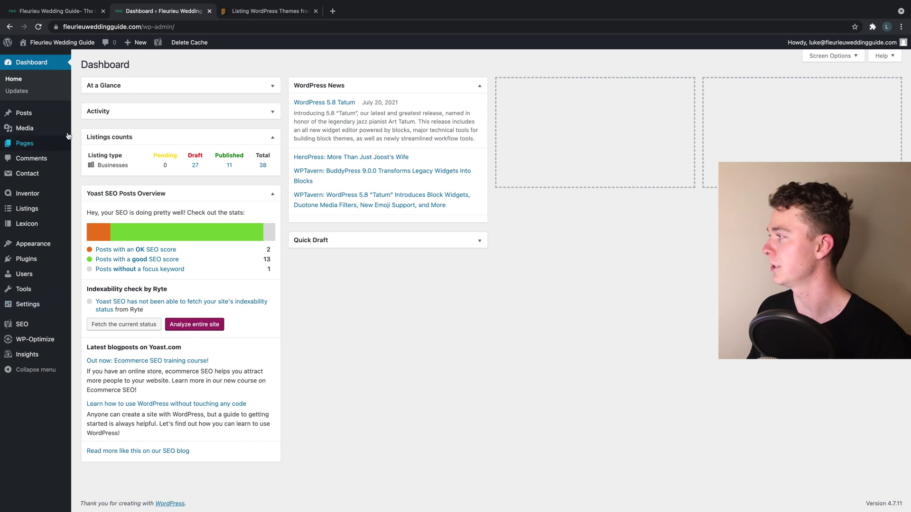
Step: Open Pages > All Pages and scroll the 26 published pages, such as About and Create Listing
mouse_move(49, 2)
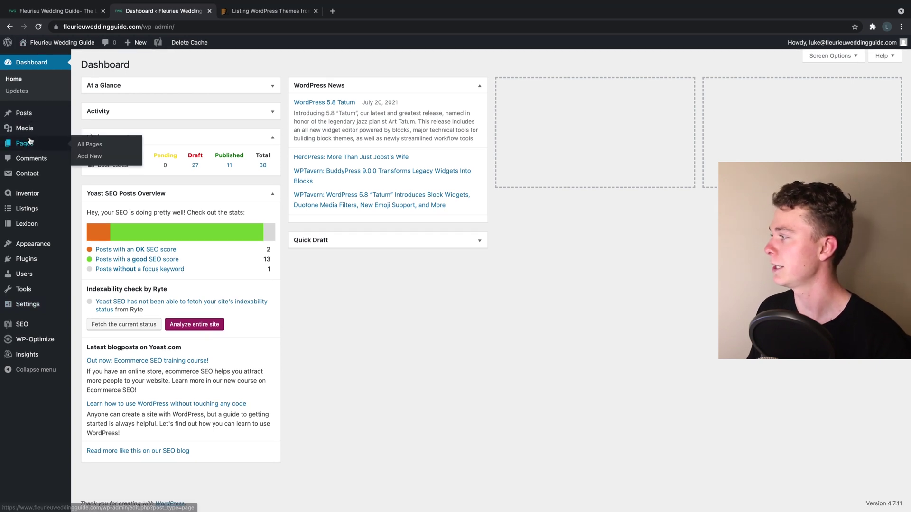
left_click(24, 144)
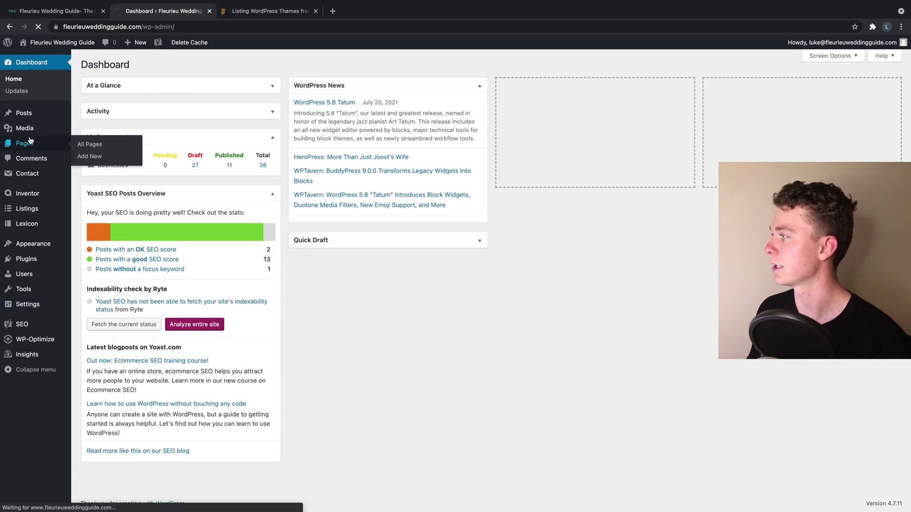
left_click(71, 15)
scroll(245, 186, "down", 1)
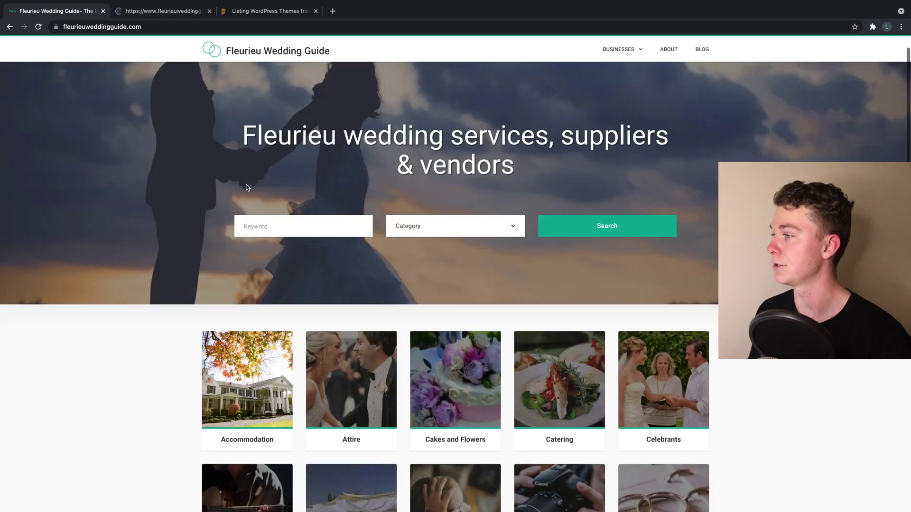
scroll(490, 84, "up", 1)
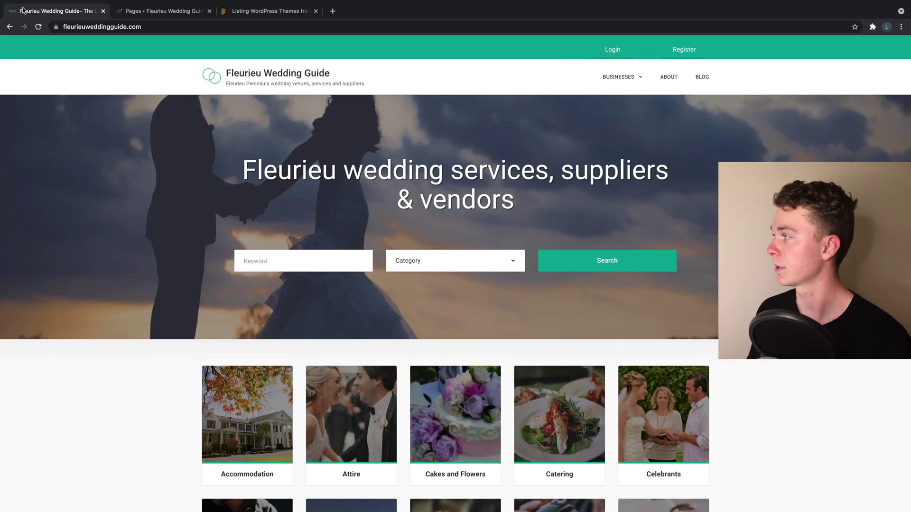
left_click(181, 11)
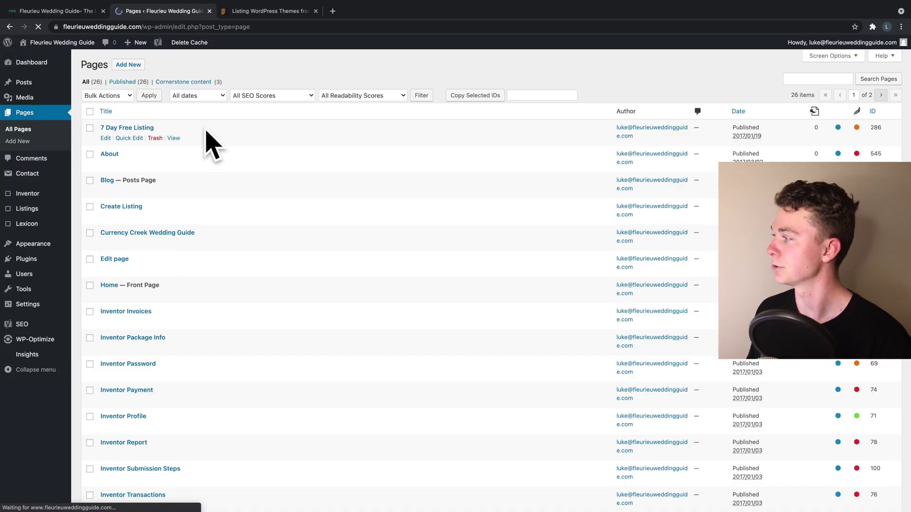
scroll(141, 141, "down", 2)
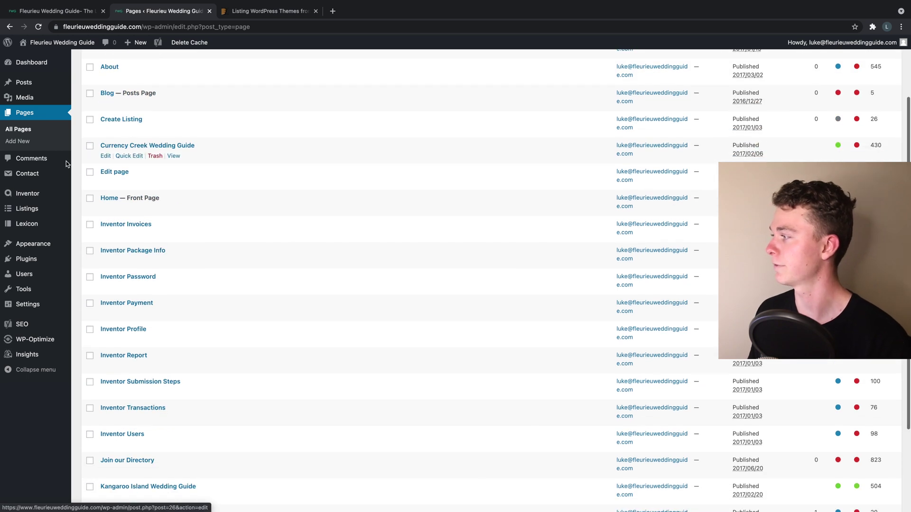
mouse_move(33, 198)
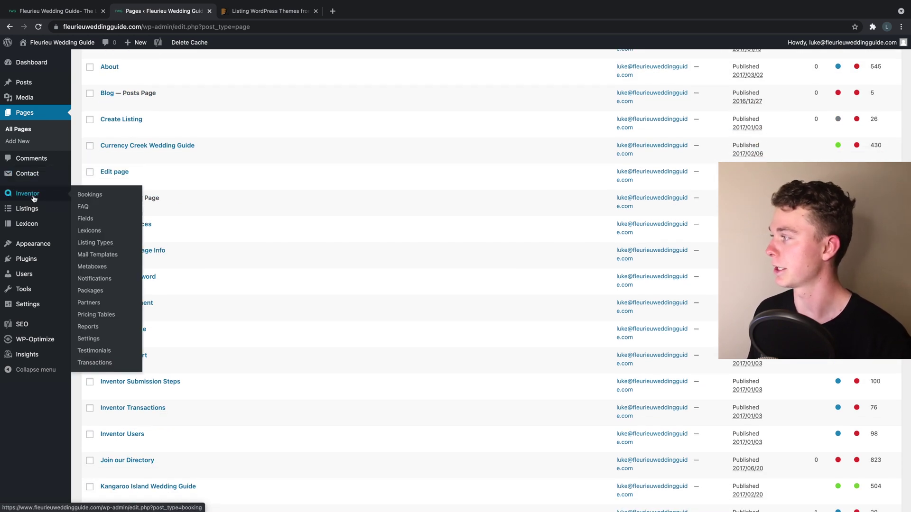
Step: Start a new business from Listings > Add New Business, then go to Appearance > Themes
left_click(26, 211)
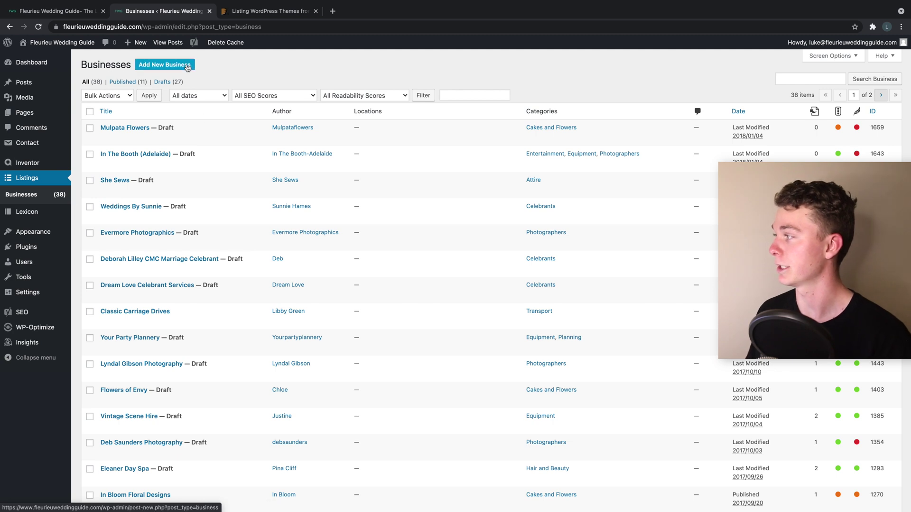
left_click(187, 68)
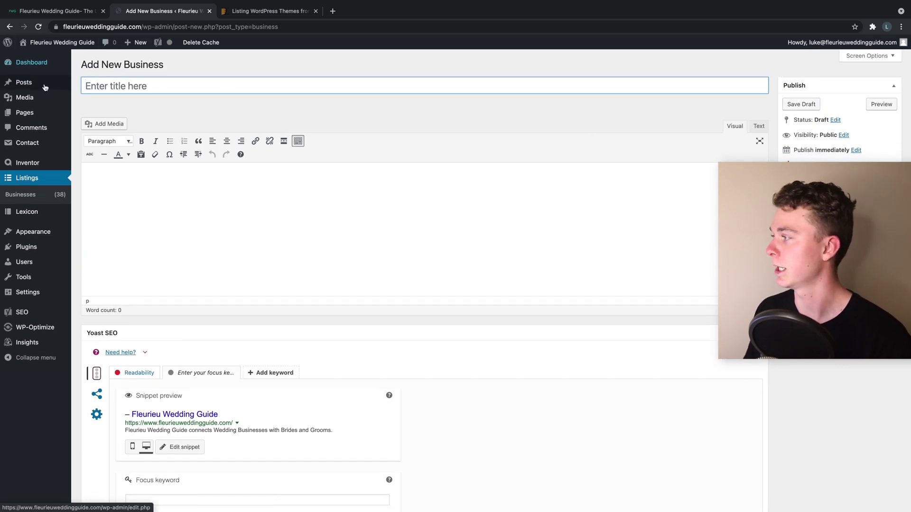
mouse_move(46, 87)
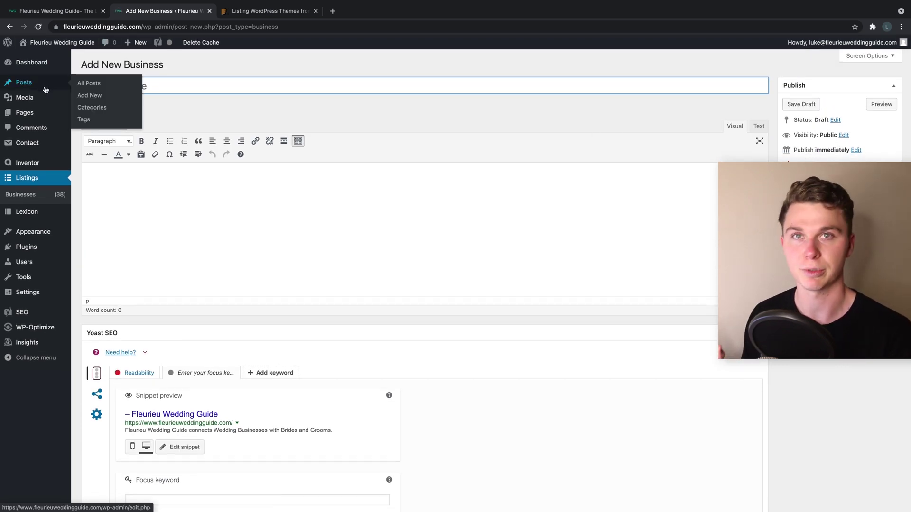
mouse_move(21, 160)
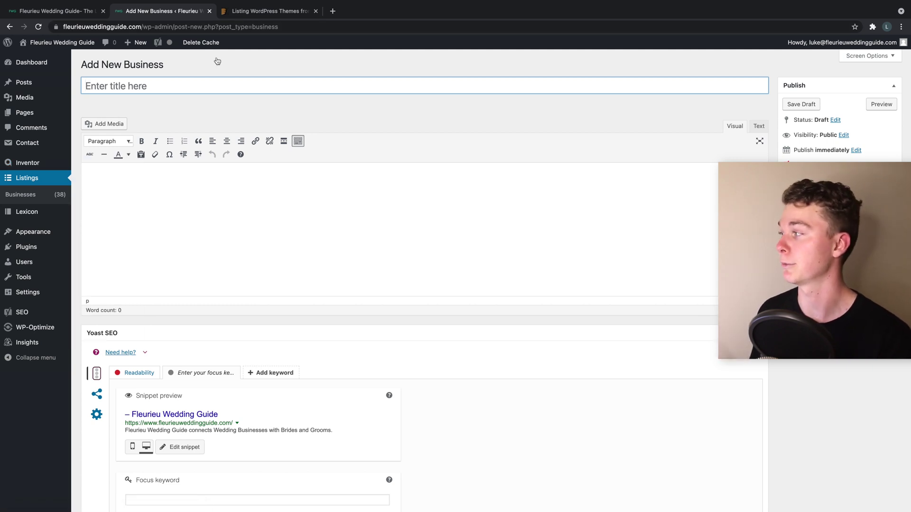
mouse_move(28, 238)
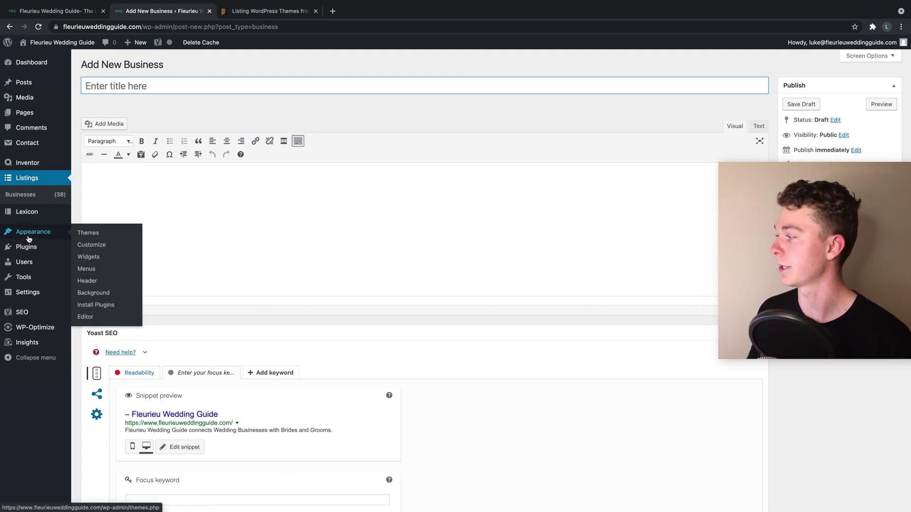
left_click(81, 234)
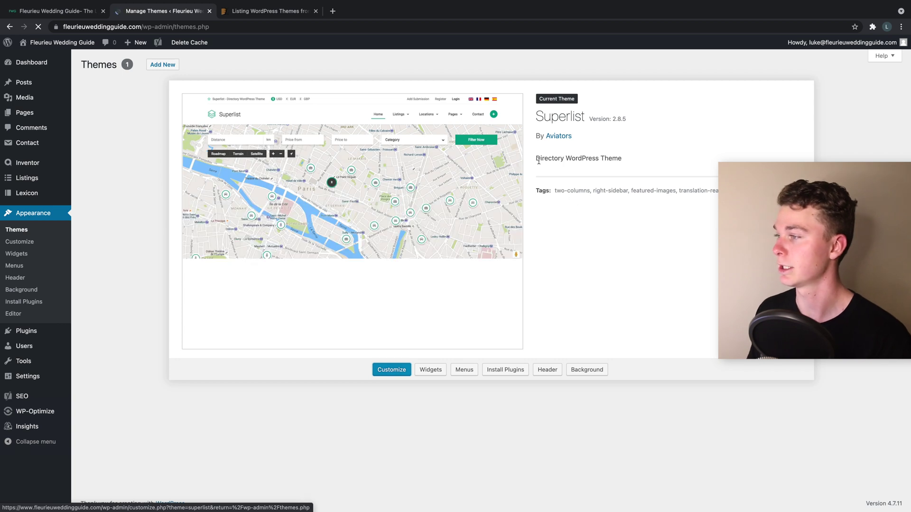
Step: Highlight Superlist's Directory WordPress Theme description, then go to the ThemeForest 'listing' search results
left_click_drag(535, 162, 620, 160)
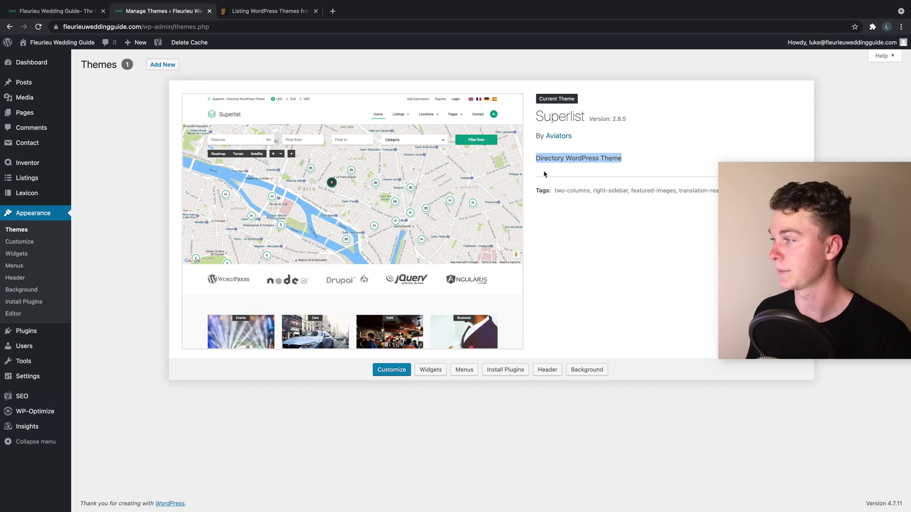
left_click(255, 14)
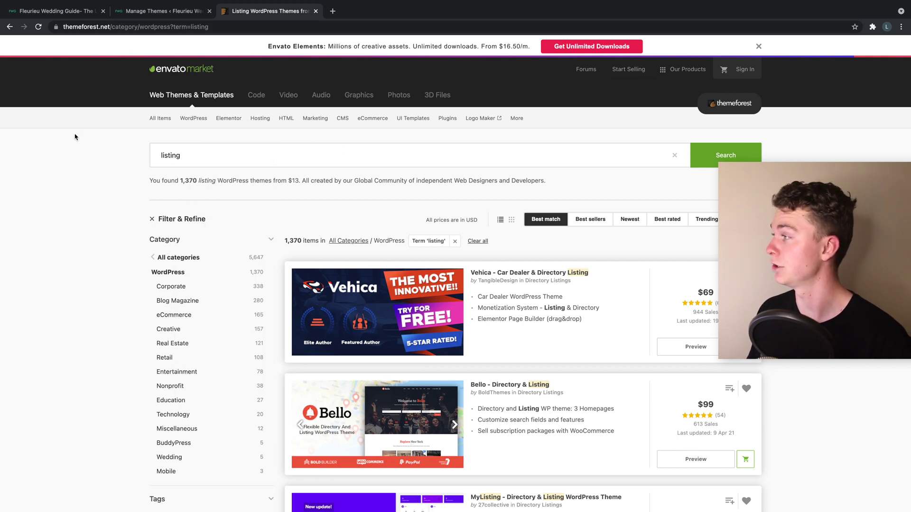
Step: Replace the ThemeForest search term with 'listing directory' and run the search
double_click(205, 161)
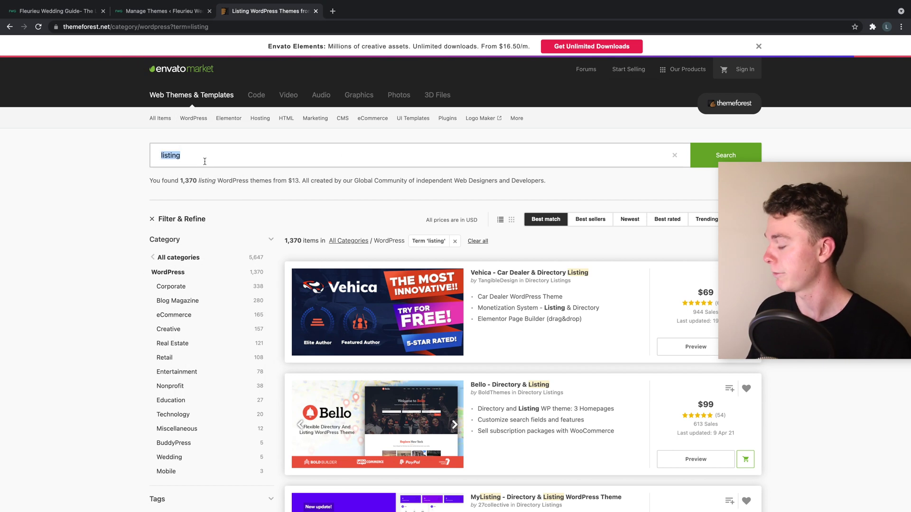
type("lsit")
key("BackSpace")
key("BackSpace")
key("BackSpace")
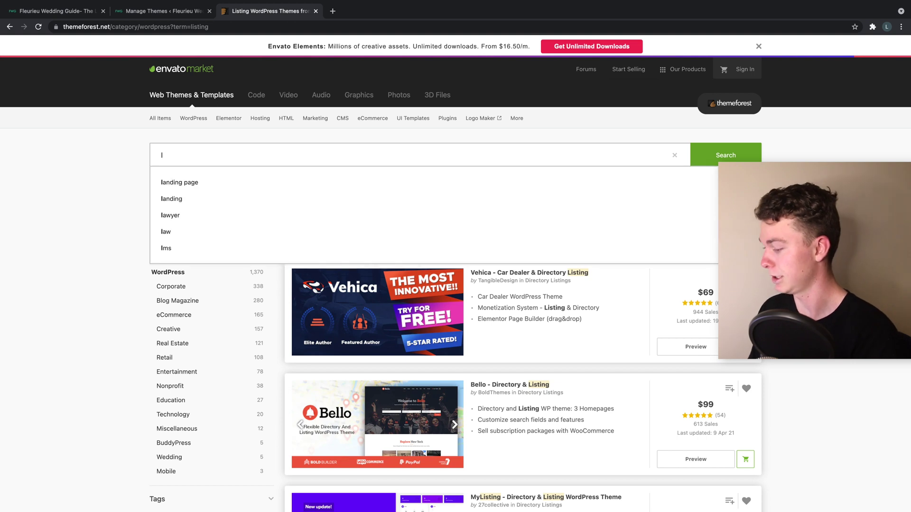
type("isting")
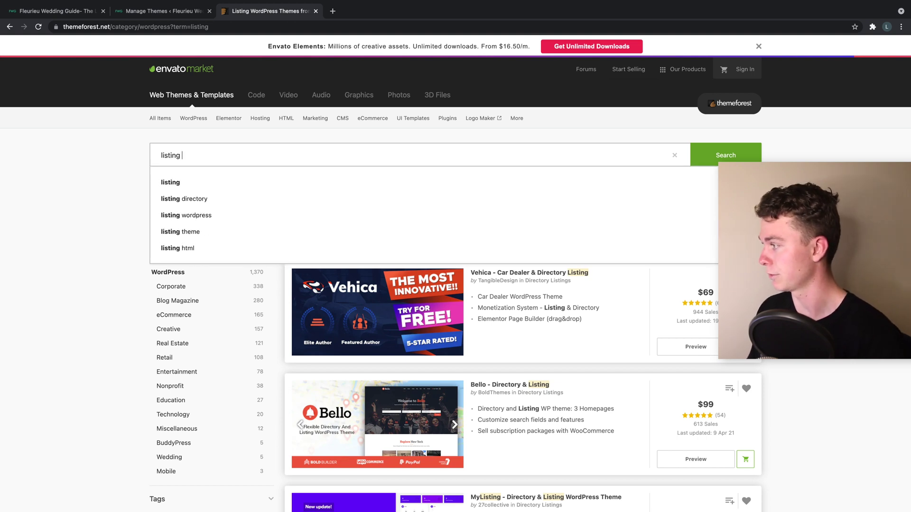
left_click(202, 199)
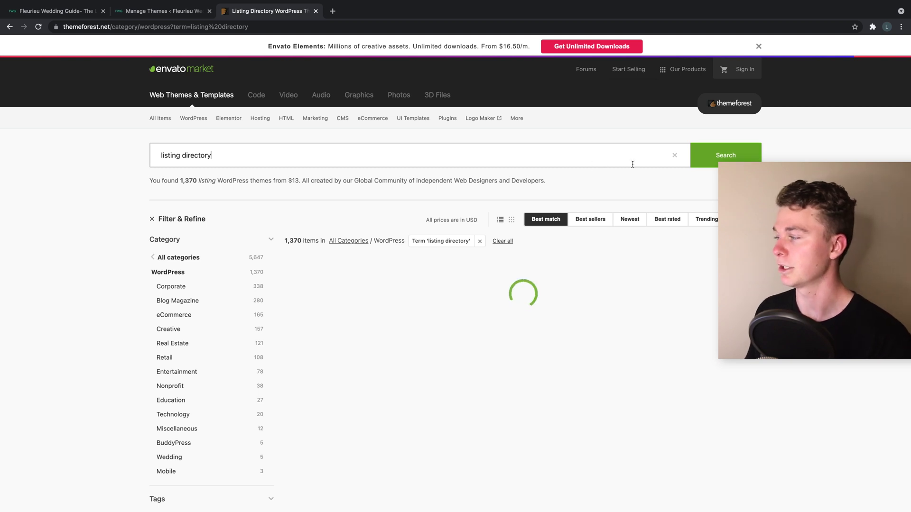
Step: Highlight the 218-results count and scroll through the theme result cards
scroll(633, 164, "down", 1)
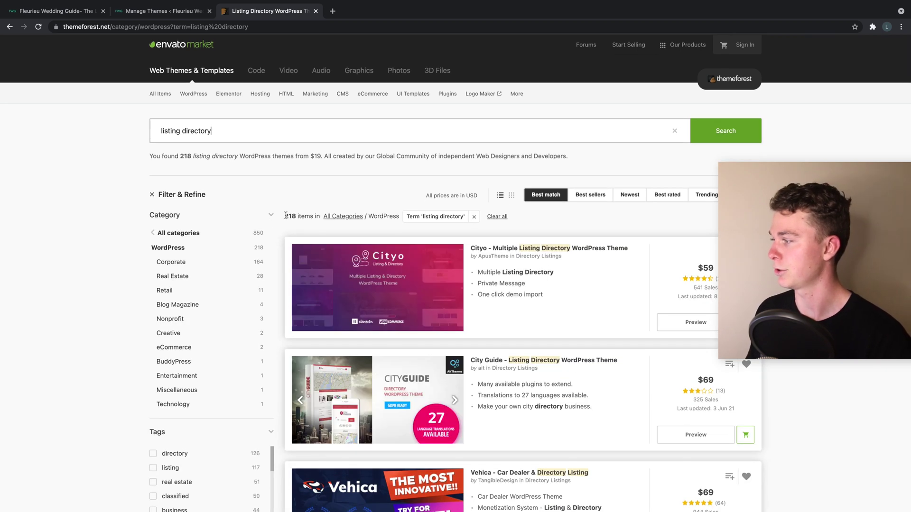
double_click(286, 216)
scroll(289, 217, "down", 2)
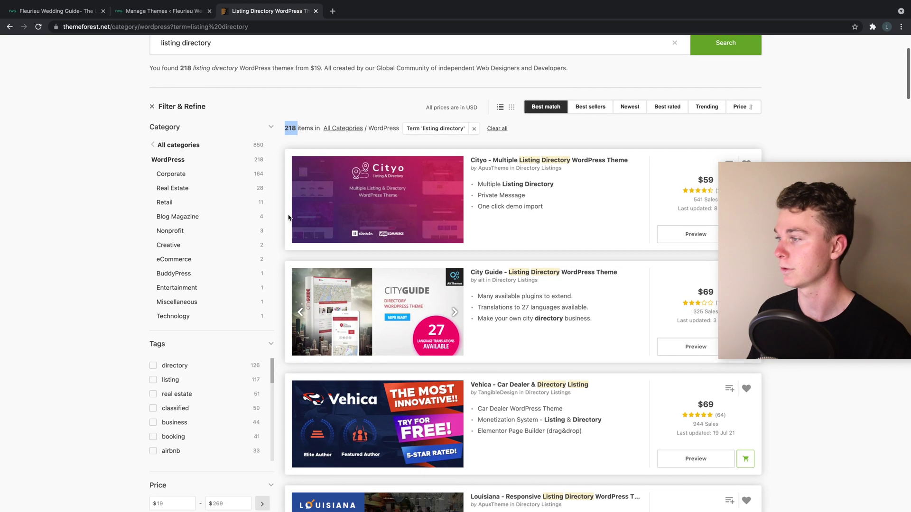
scroll(692, 152, "down", 3)
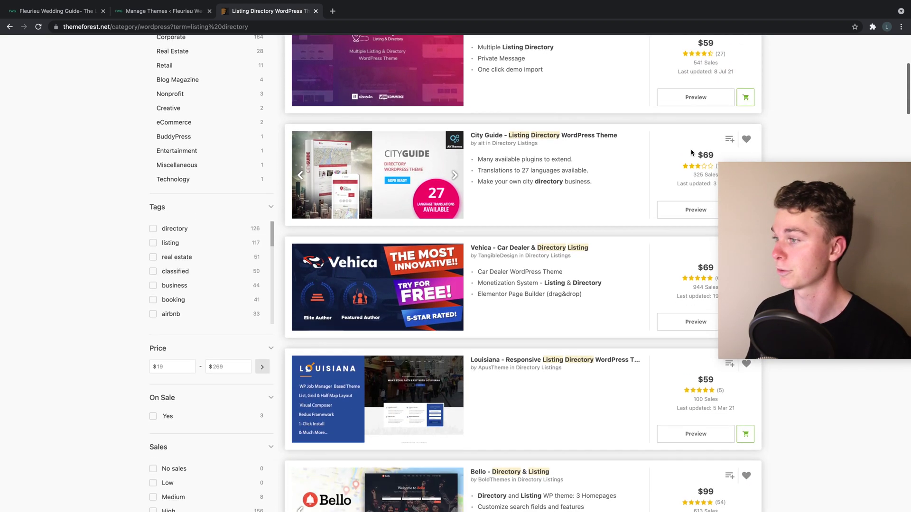
scroll(692, 153, "up", 2)
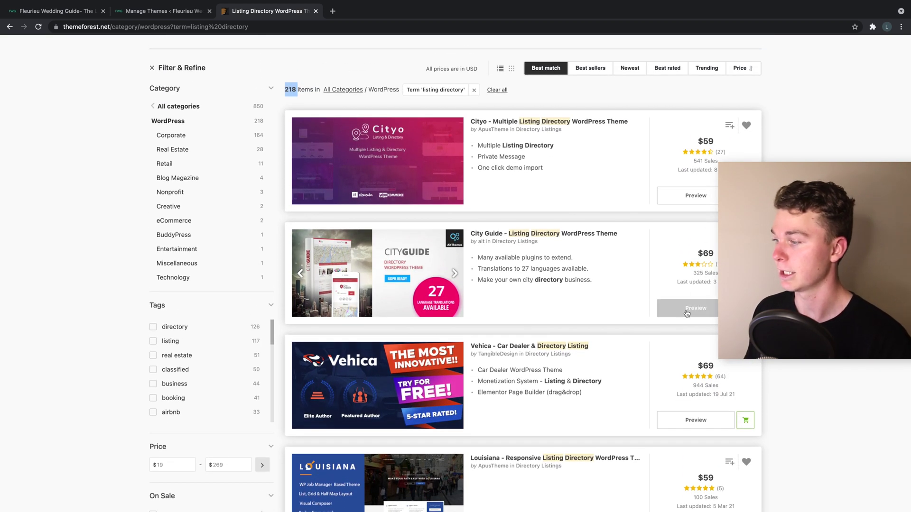
scroll(684, 320, "down", 3)
scroll(707, 232, "up", 3)
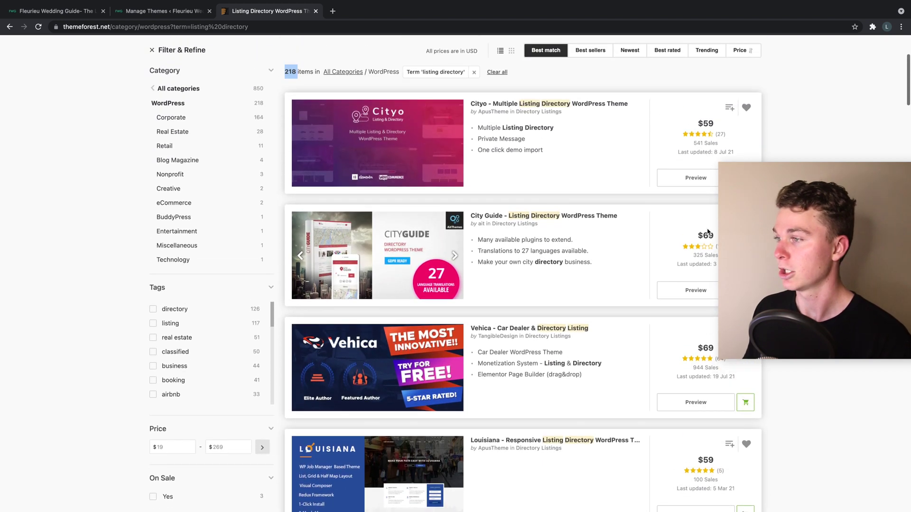
scroll(708, 232, "up", 2)
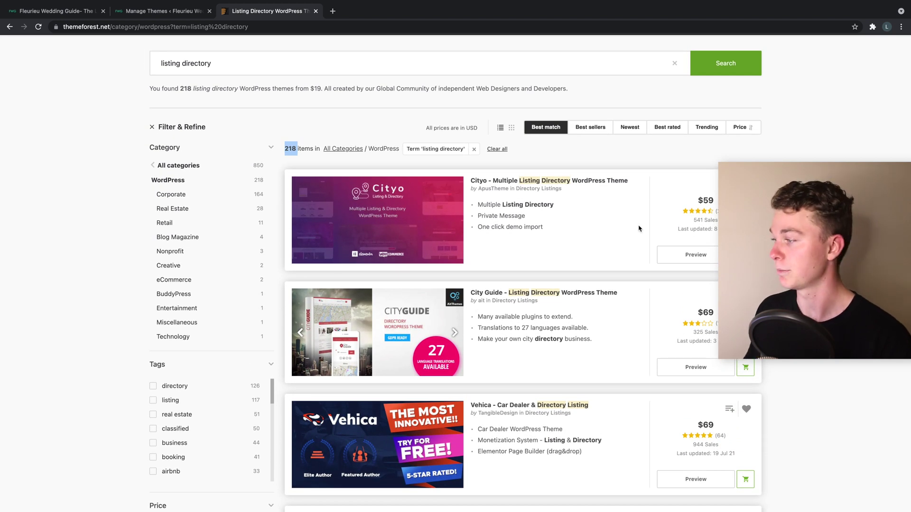
scroll(639, 228, "down", 6)
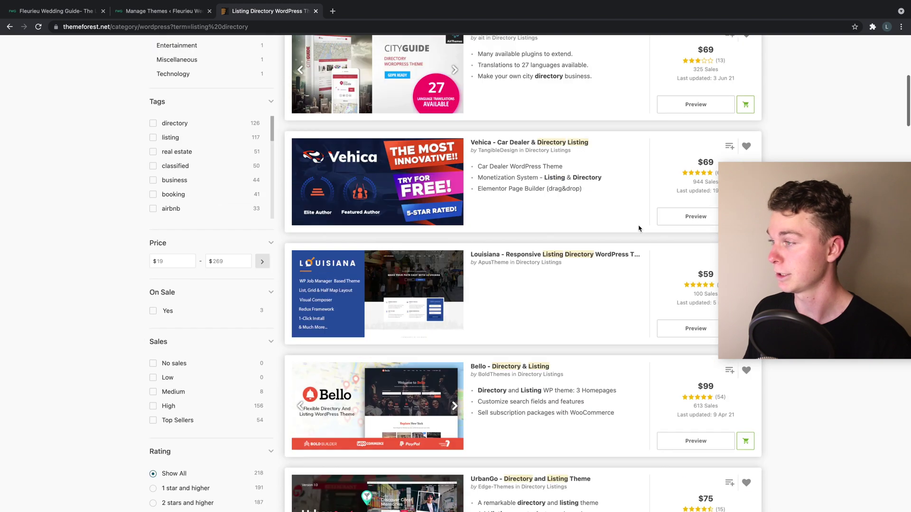
scroll(638, 228, "up", 8)
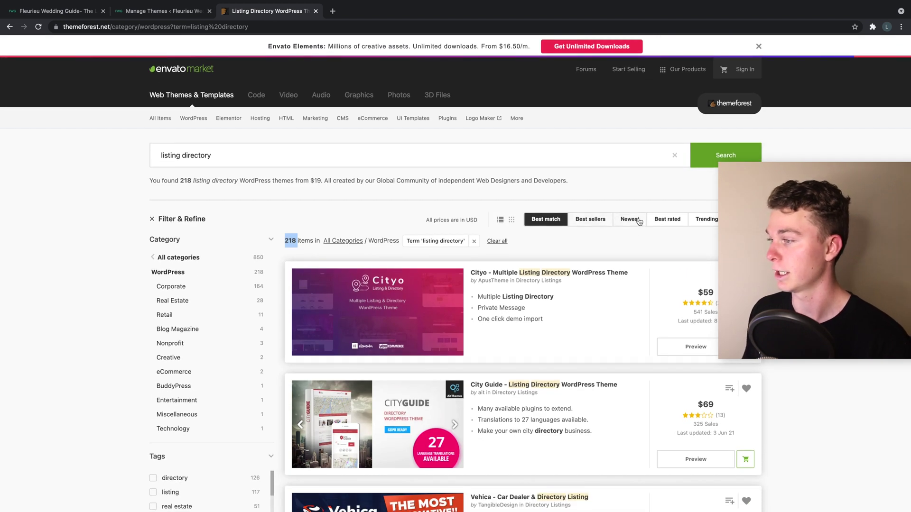
Step: Sort results by Best rated and highlight Listeo's 3.8K sales and $79 price
left_click(654, 220)
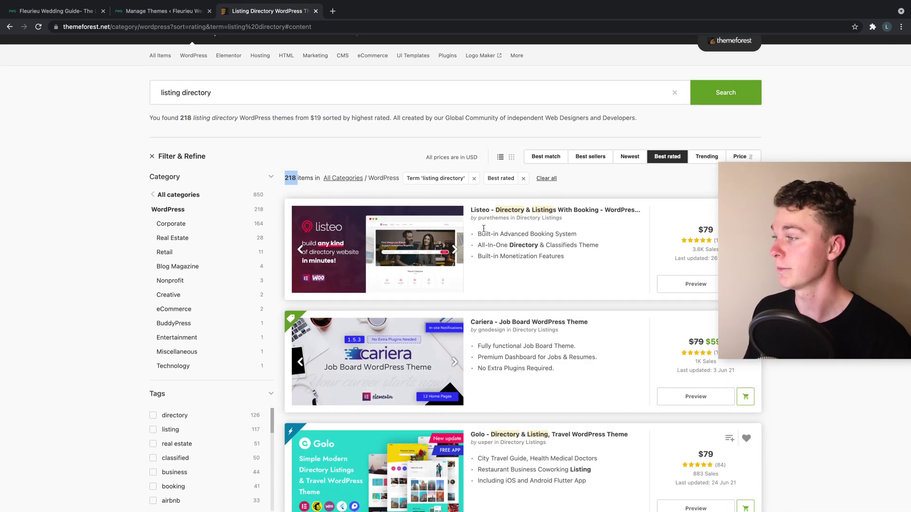
left_click_drag(692, 249, 705, 249)
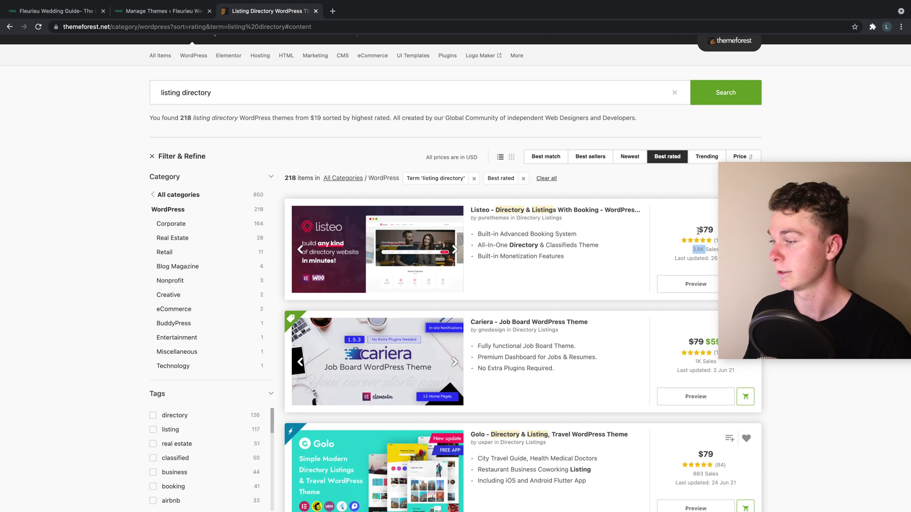
left_click_drag(700, 230, 714, 229)
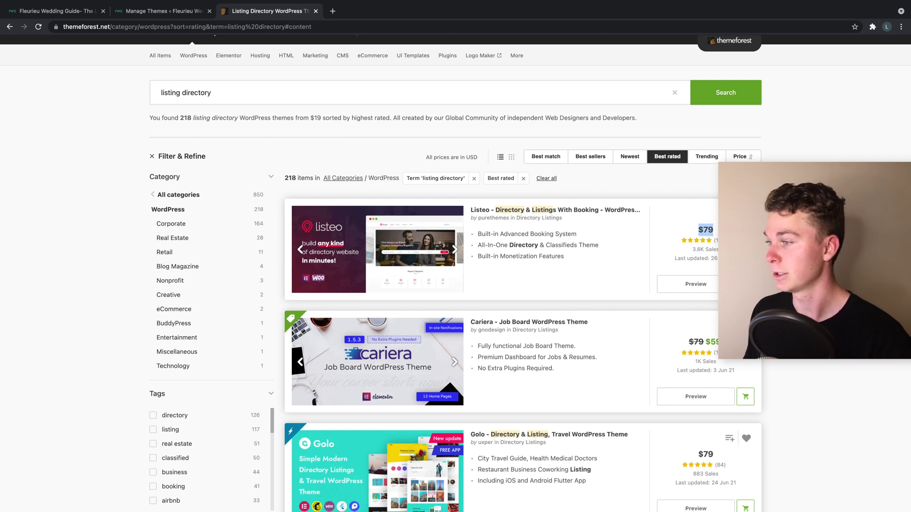
left_click(716, 241)
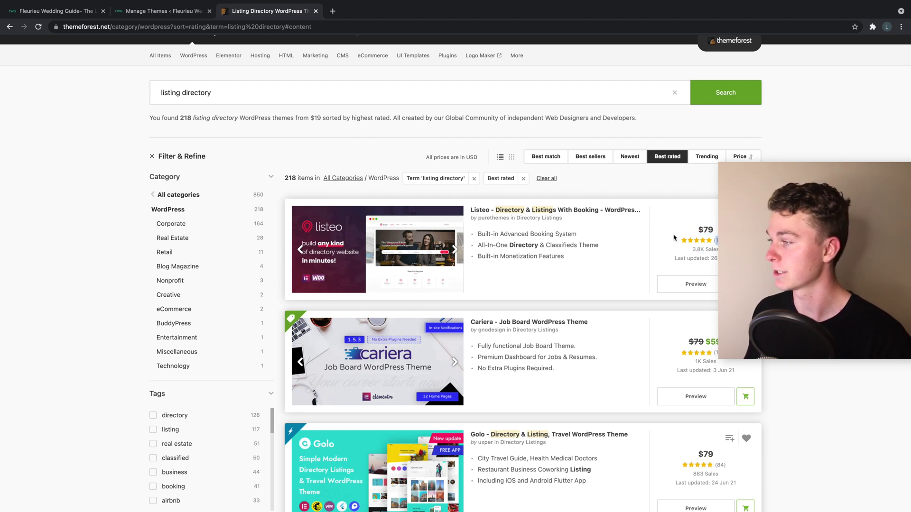
Step: Open the Listeo product page, scroll through it, then return to the Fleurieu Wedding Guide tab
left_click(573, 213)
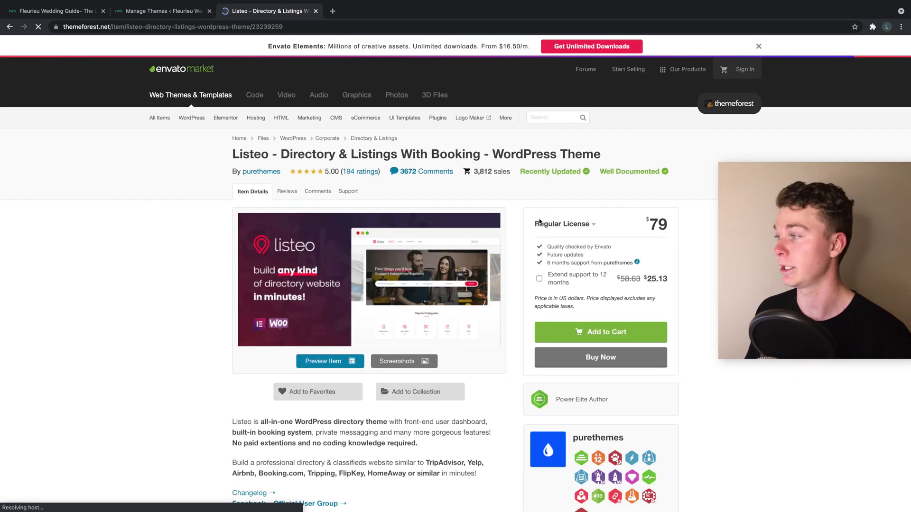
scroll(593, 220, "down", 4)
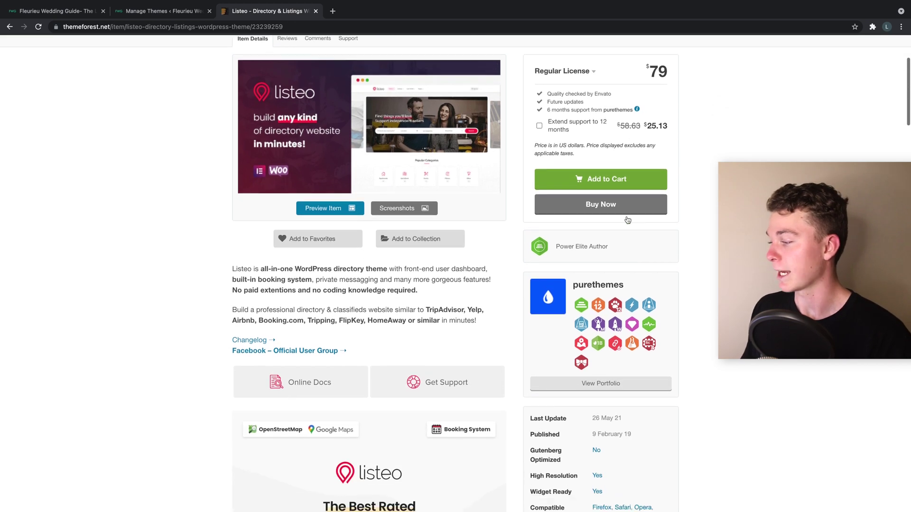
scroll(617, 221, "down", 4)
scroll(526, 228, "up", 3)
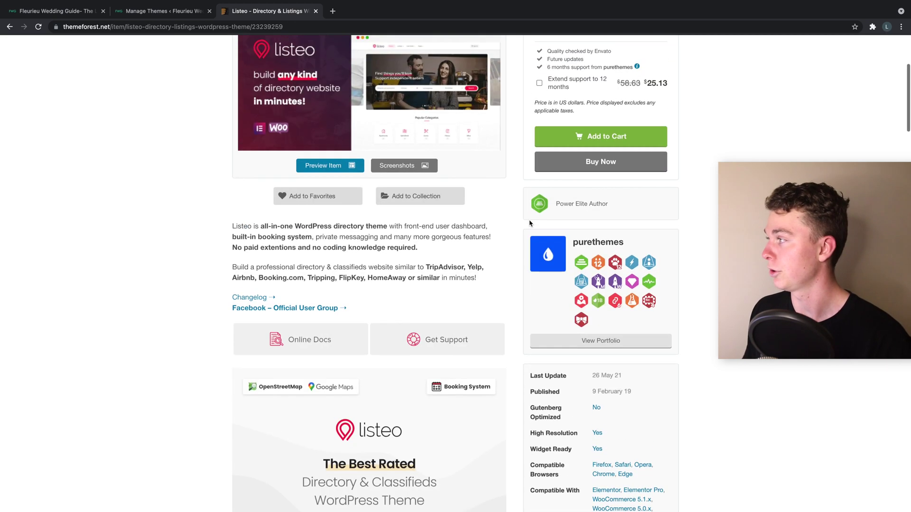
scroll(530, 223, "up", 3)
key("ctrl+1")
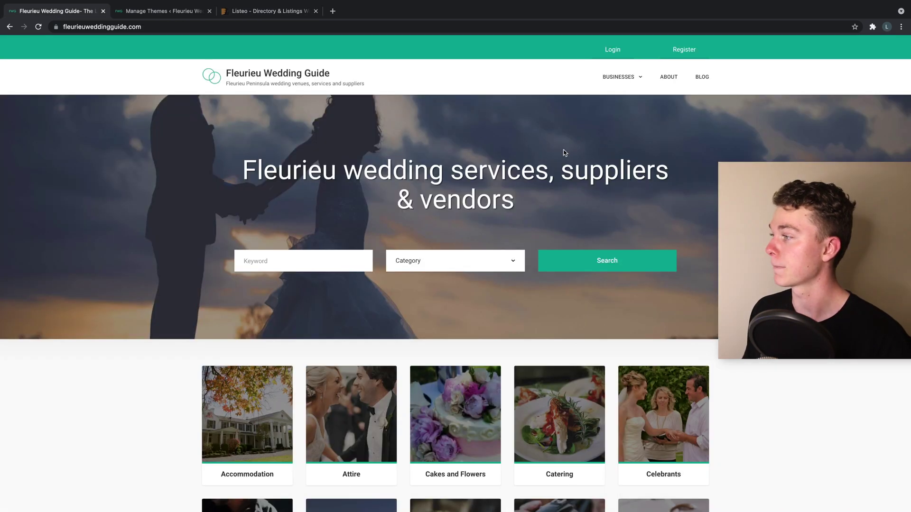
Step: Open the site's registration page, then go back and scroll down the Listeo product page
left_click(682, 51)
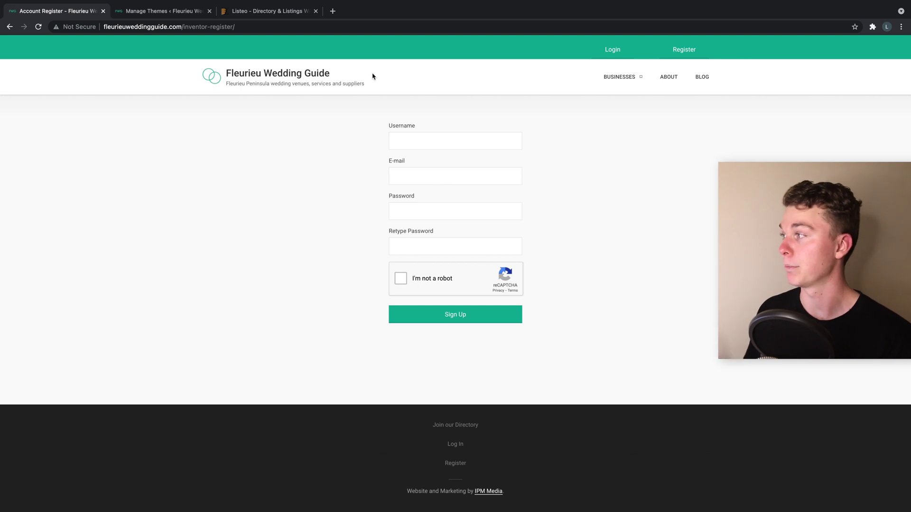
left_click(245, 8)
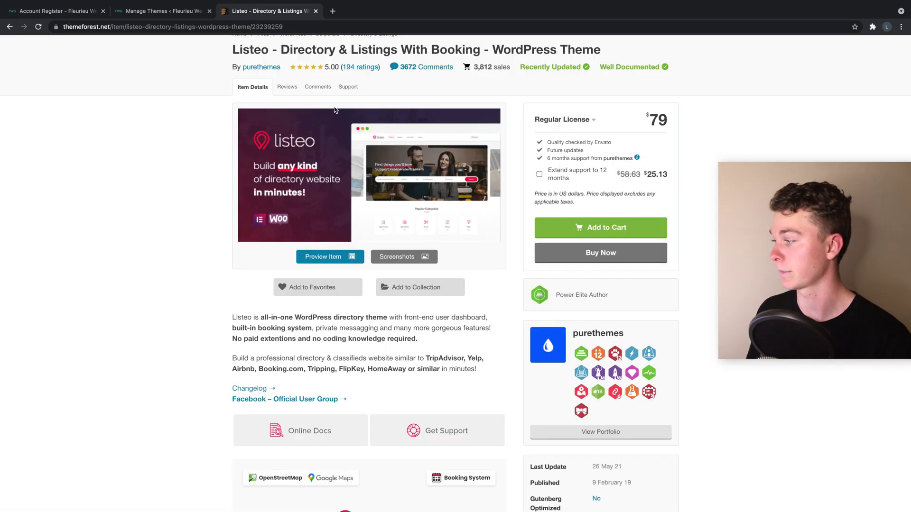
scroll(335, 110, "down", 7)
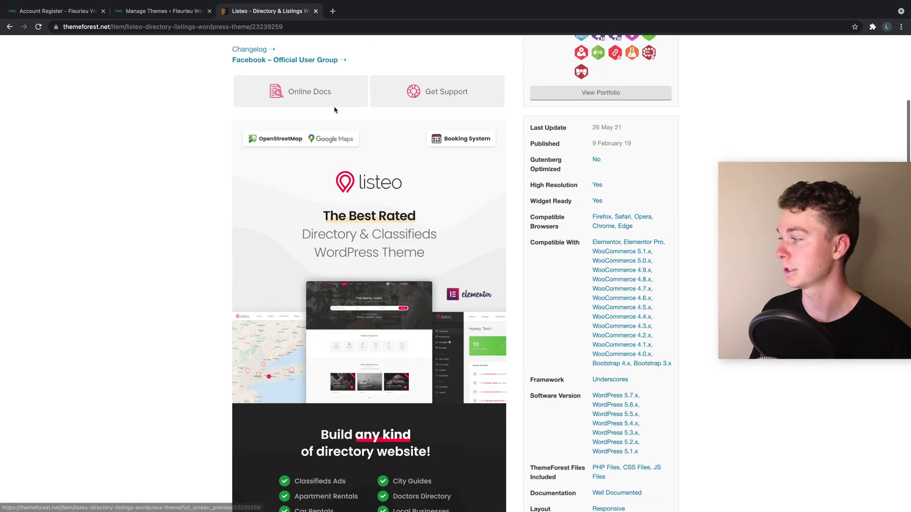
scroll(344, 224, "down", 6)
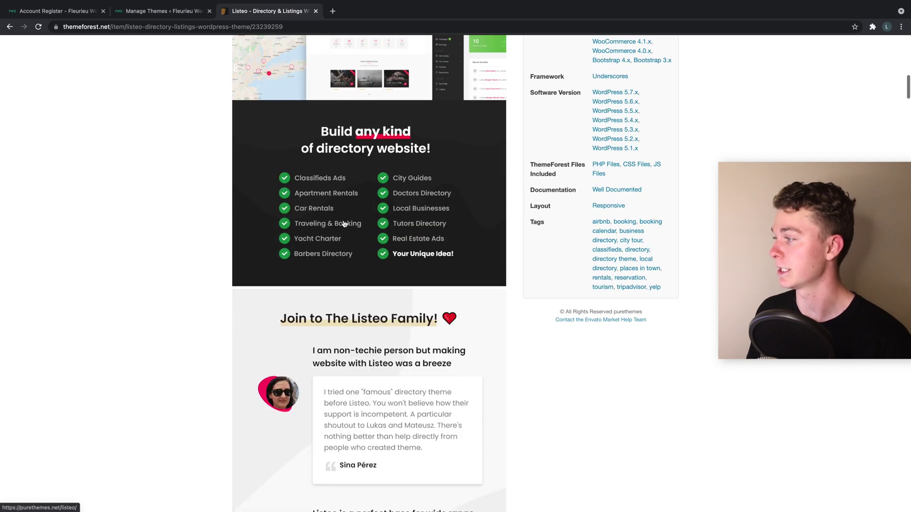
scroll(345, 213, "up", 1)
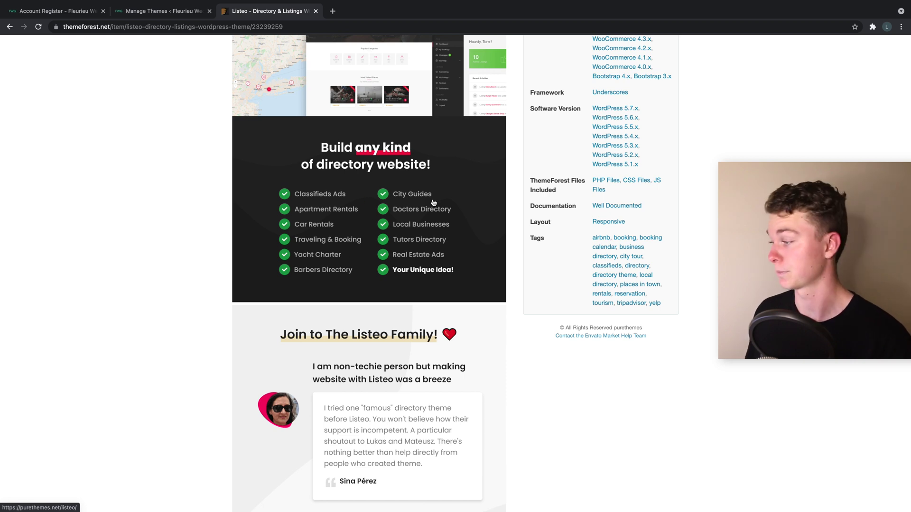
scroll(433, 202, "down", 14)
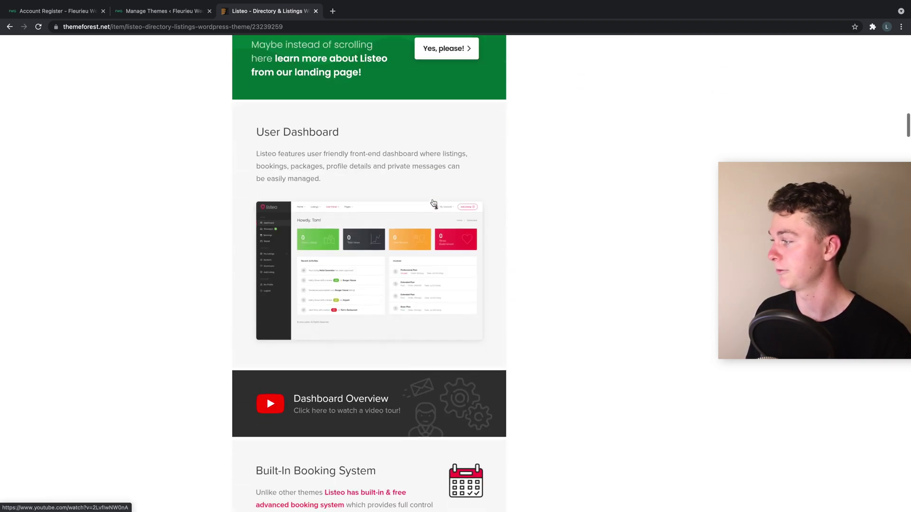
scroll(343, 232, "down", 5)
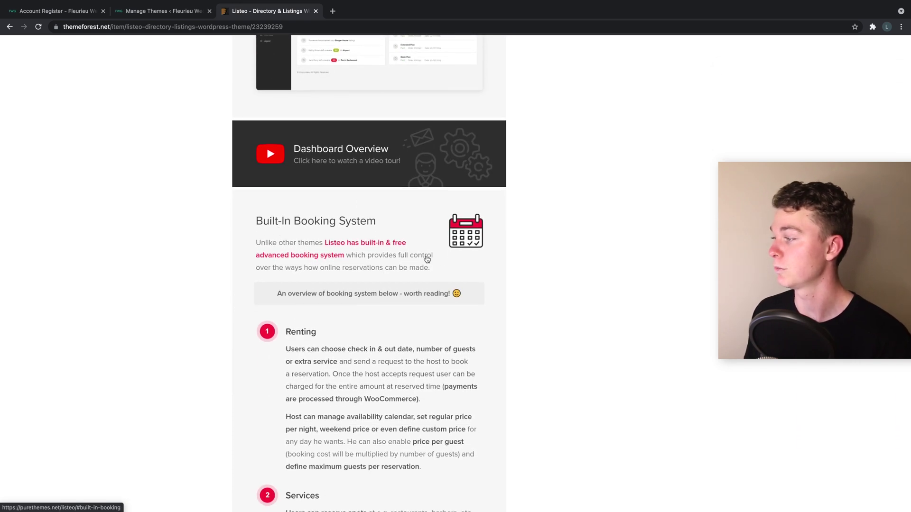
scroll(444, 260, "down", 4)
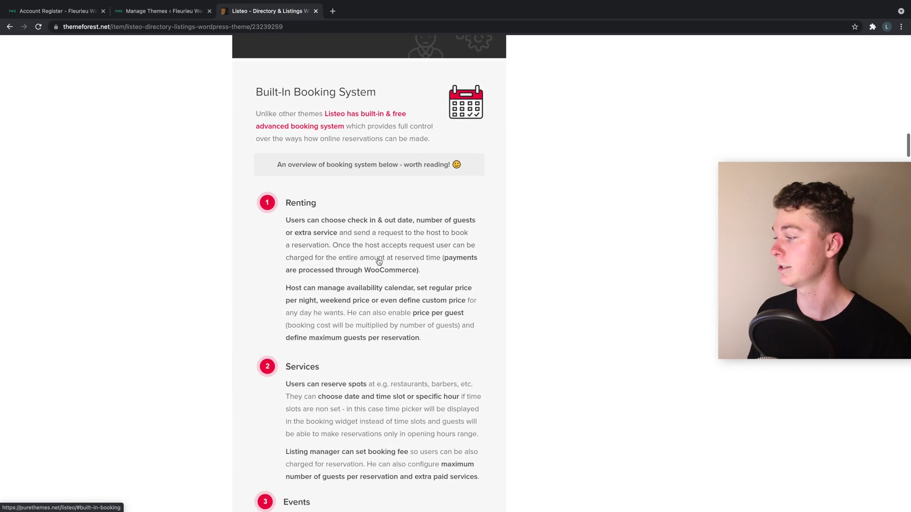
scroll(317, 181, "down", 6)
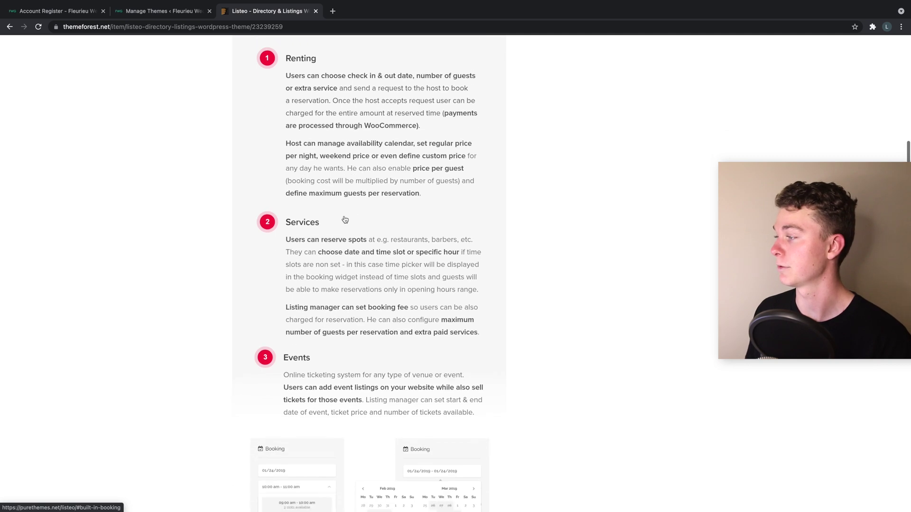
scroll(335, 232, "down", 10)
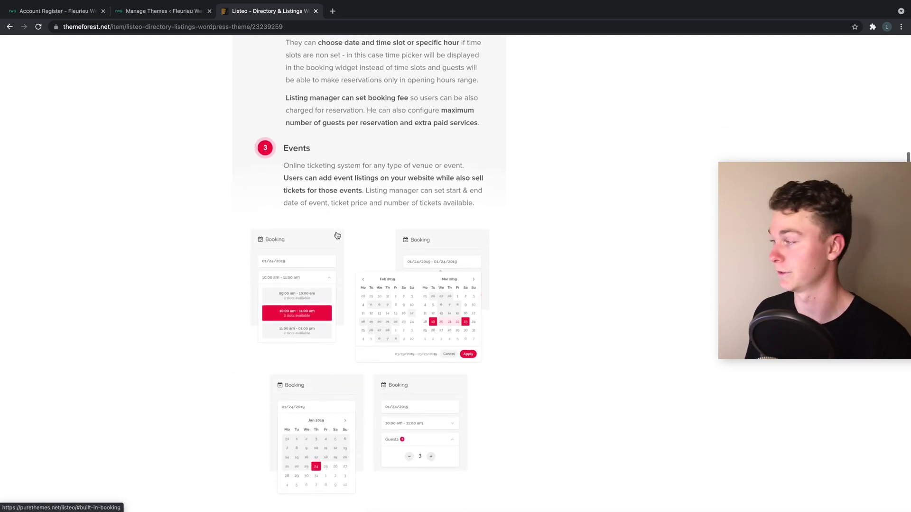
scroll(331, 205, "down", 3)
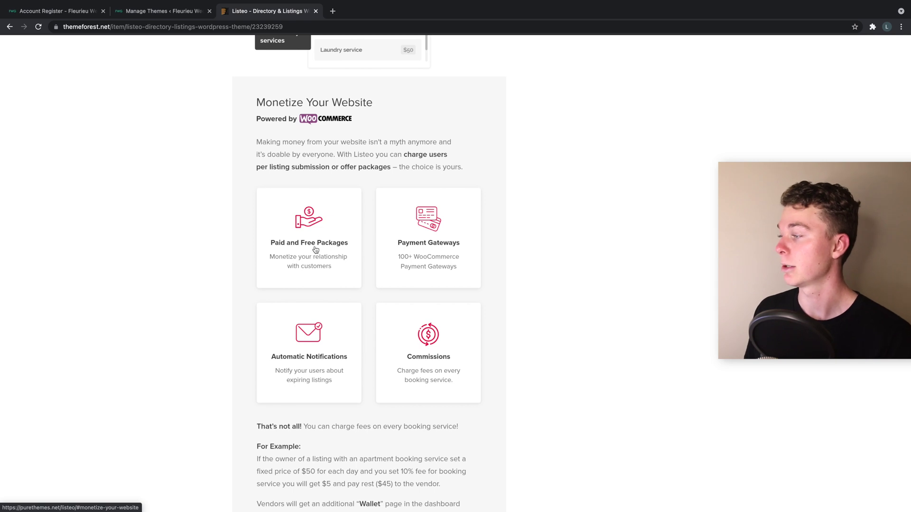
Step: Highlight Listeo's '6 months support from purethemes' line, then return to the Themes admin page
scroll(317, 250, "down", 1)
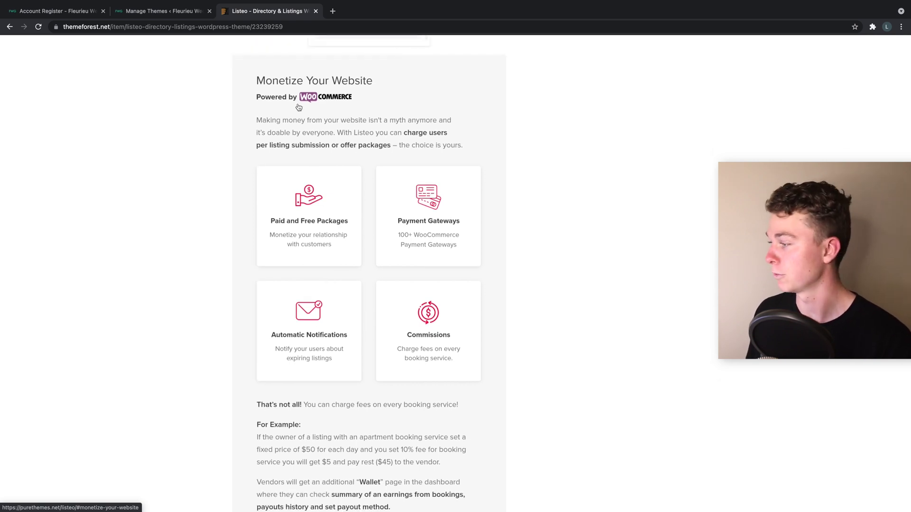
scroll(332, 237, "down", 4)
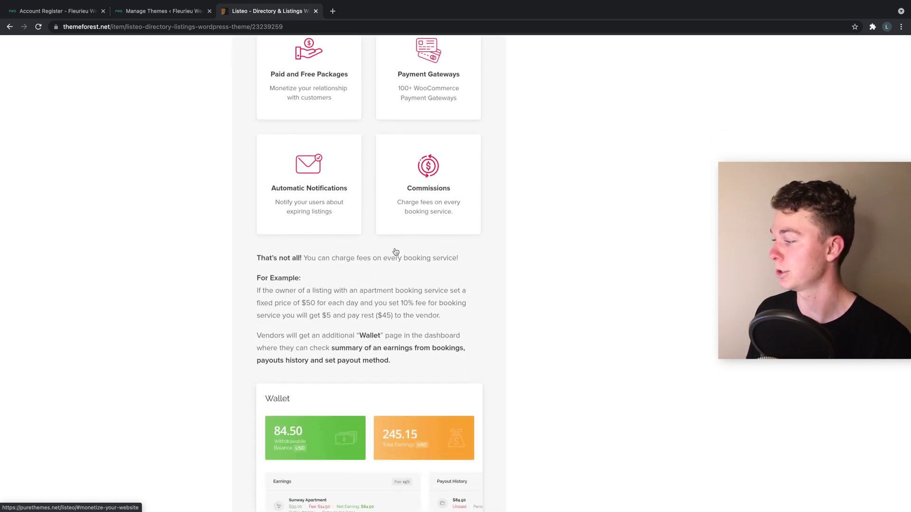
scroll(458, 220, "down", 10)
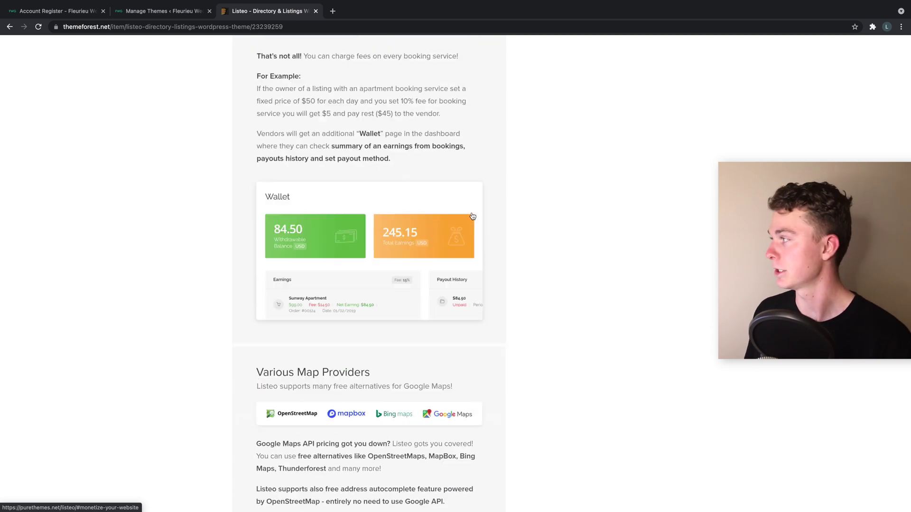
scroll(472, 216, "down", 5)
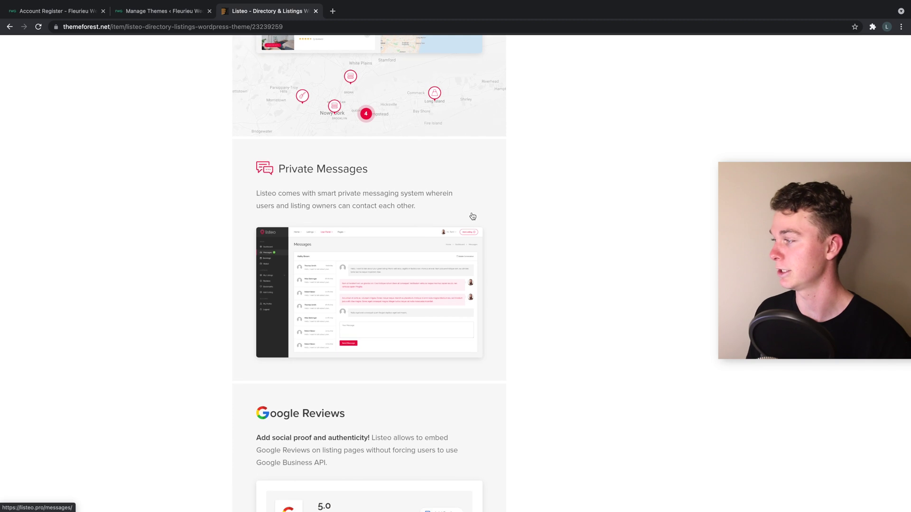
scroll(472, 216, "up", 5)
scroll(473, 216, "up", 15)
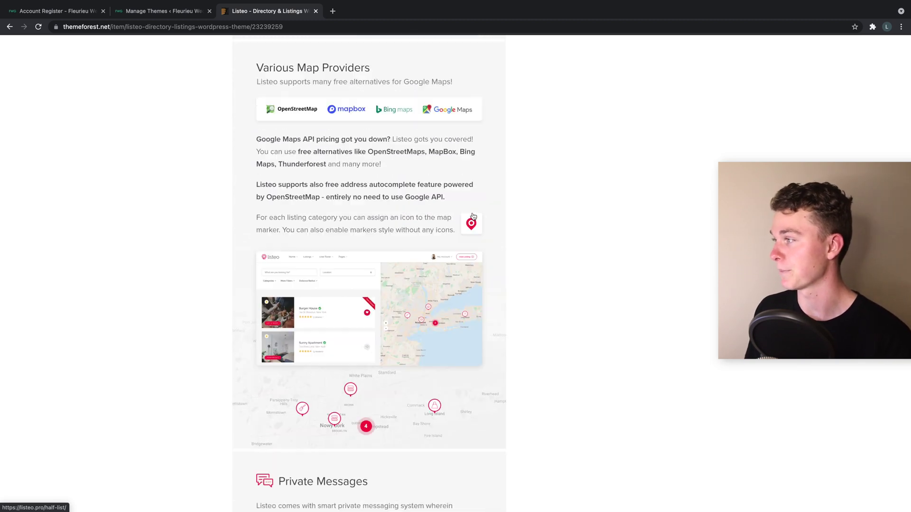
scroll(545, 141, "up", 20)
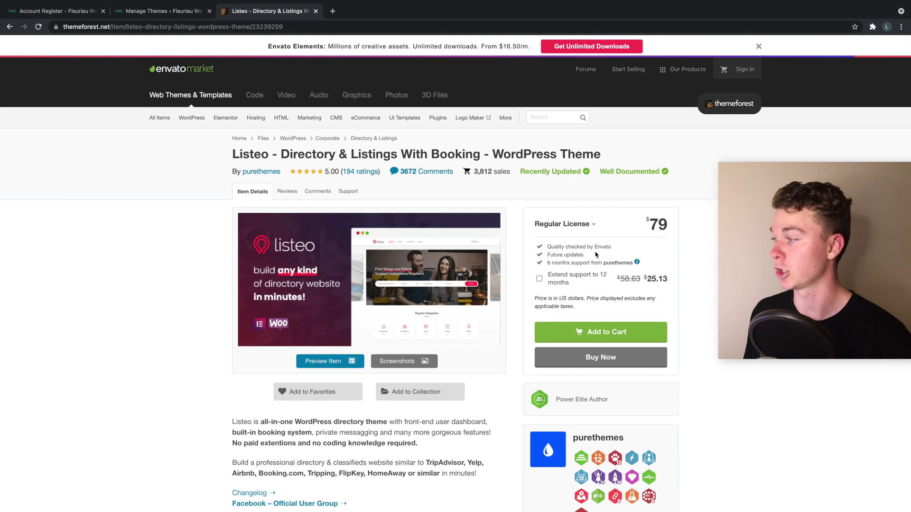
left_click_drag(547, 266, 596, 272)
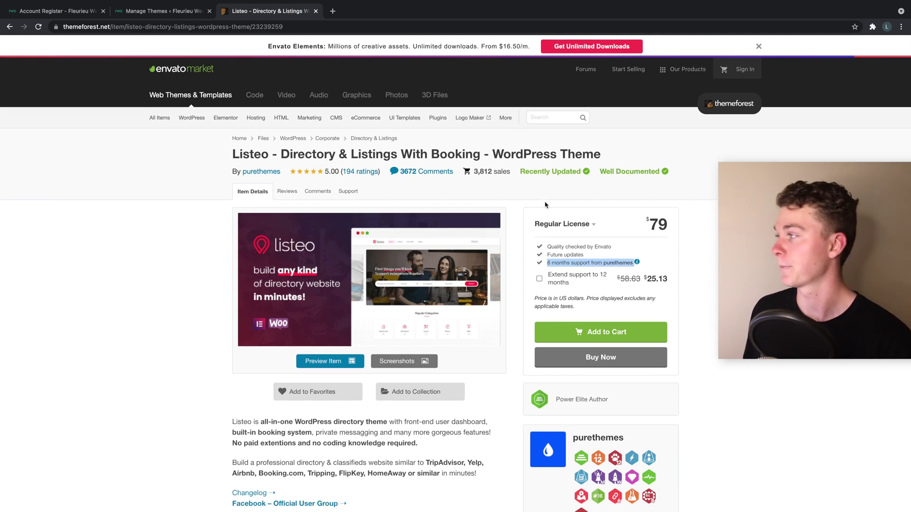
left_click(188, 11)
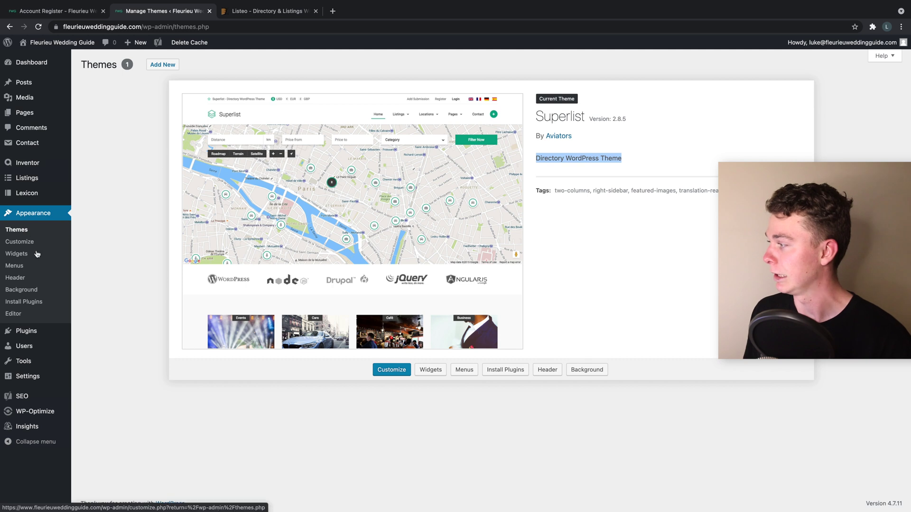
Step: Open the listing Categories admin page showing the 12 listing categories
mouse_move(57, 335)
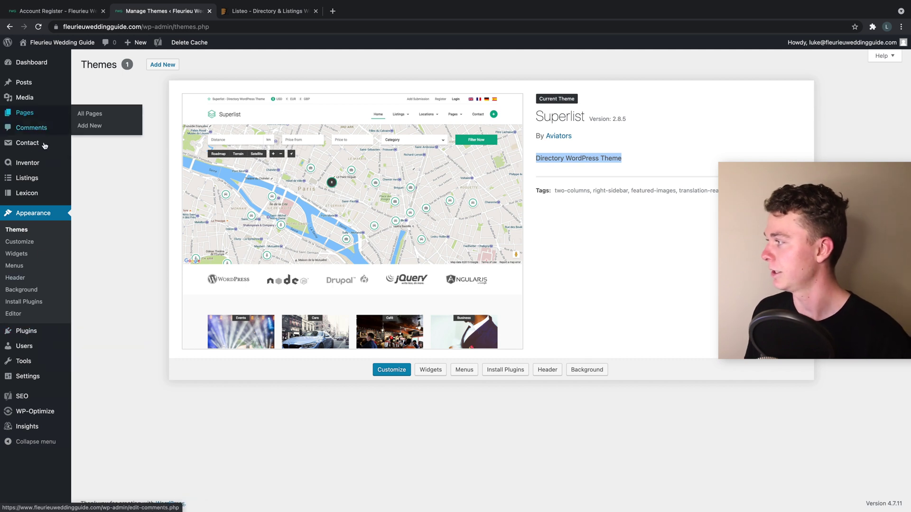
mouse_move(26, 177)
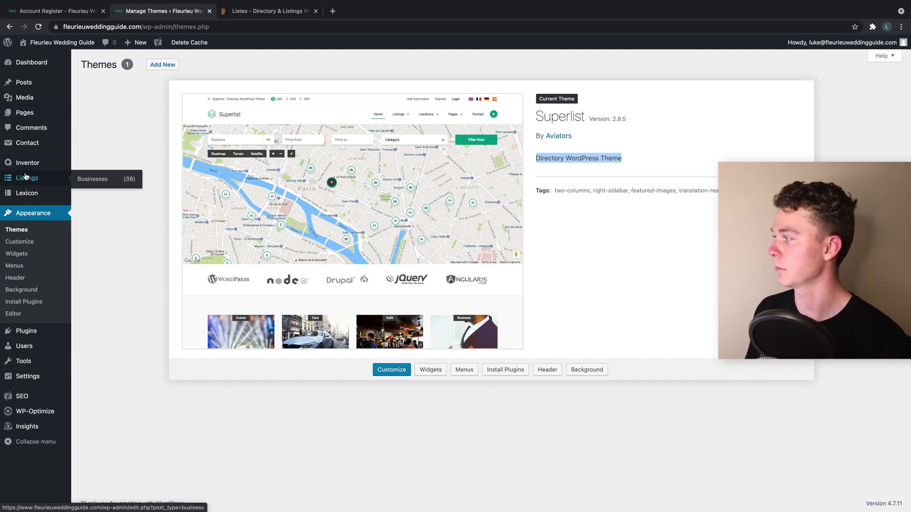
left_click(30, 199)
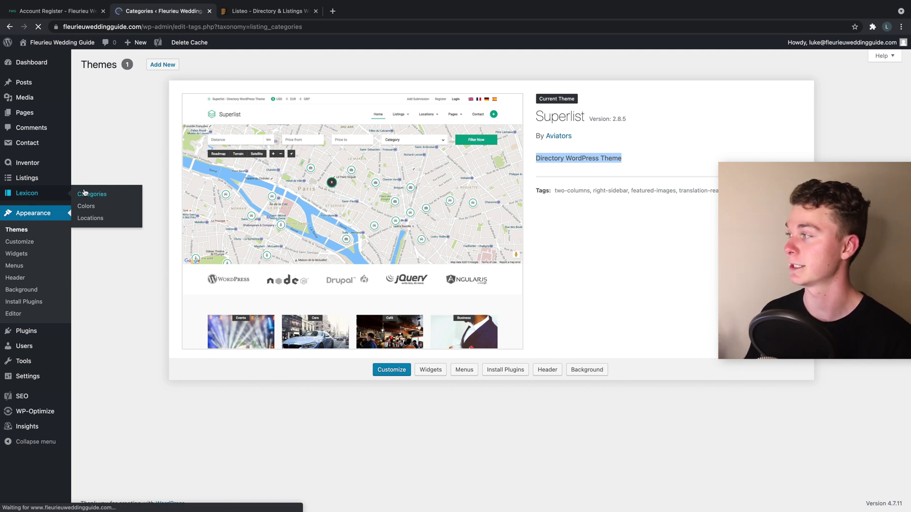
left_click(288, 16)
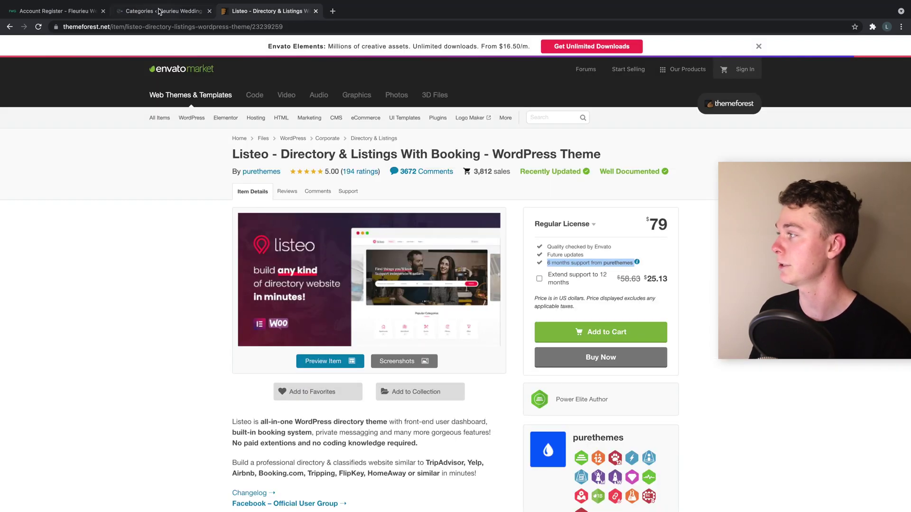
left_click(161, 11)
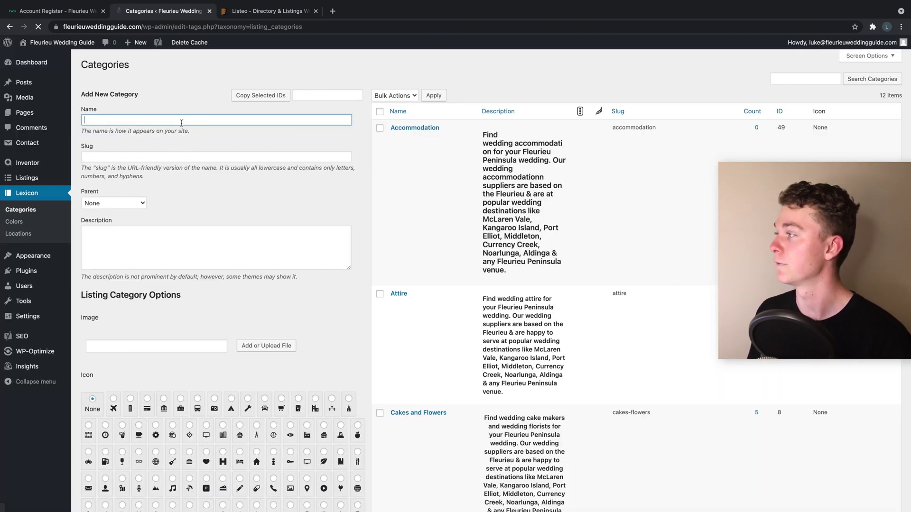
Step: Bring up the Visit Site link options, then switch to the account registration page
mouse_move(57, 42)
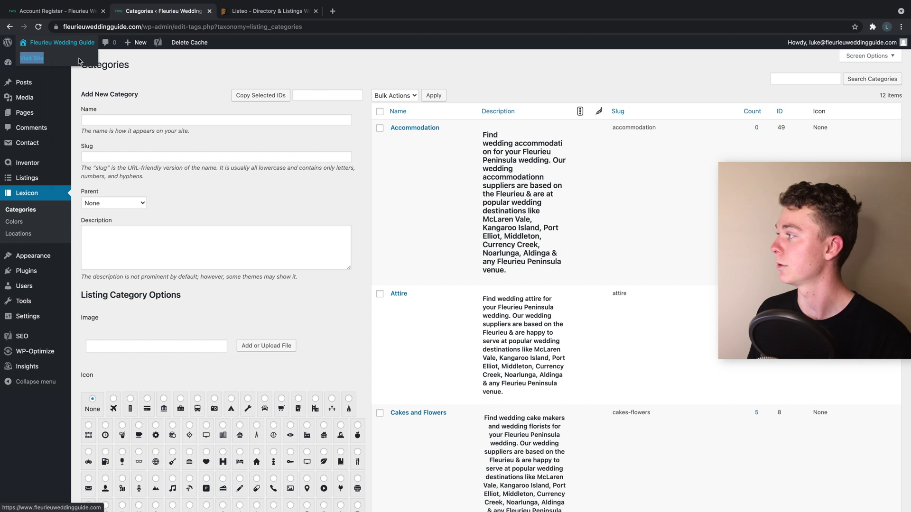
right_click(54, 58)
left_click(59, 19)
left_click(57, 10)
mouse_move(622, 71)
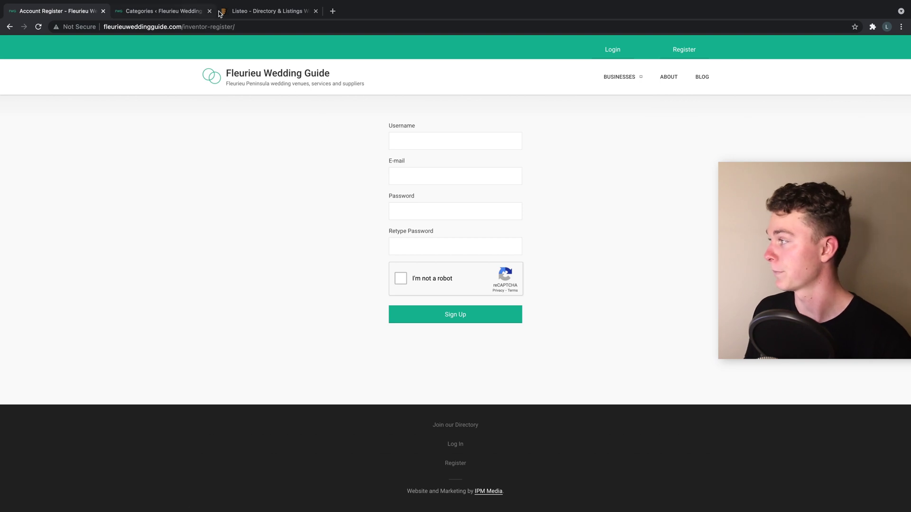
Step: Scroll the 12 listing categories from Accommodation, Attire and Cakes and Flowers, briefly checking the Listeo tab
left_click(180, 17)
scroll(478, 296, "down", 4)
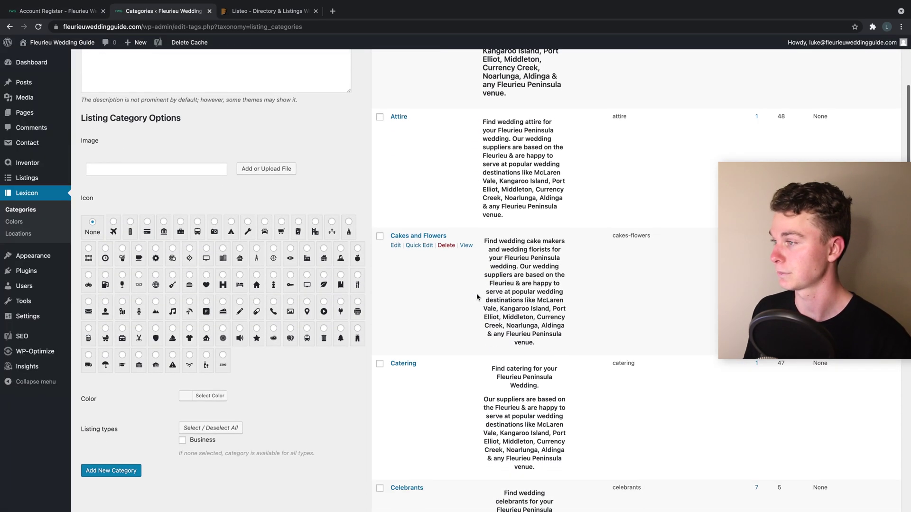
scroll(478, 297, "up", 3)
scroll(477, 296, "down", 4)
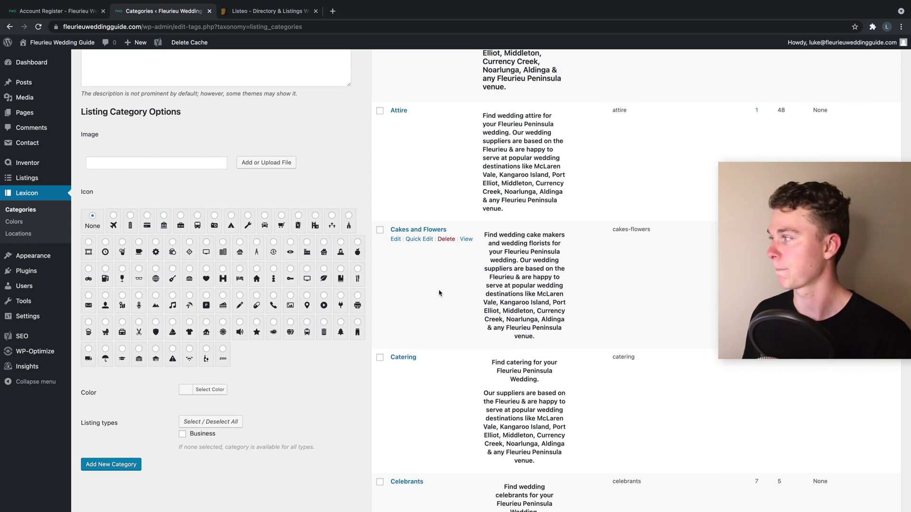
left_click(287, 11)
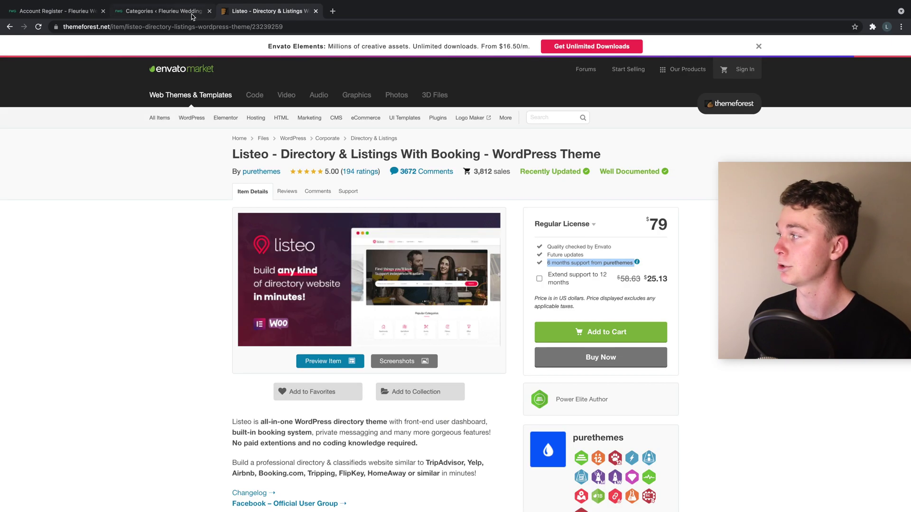
left_click(156, 10)
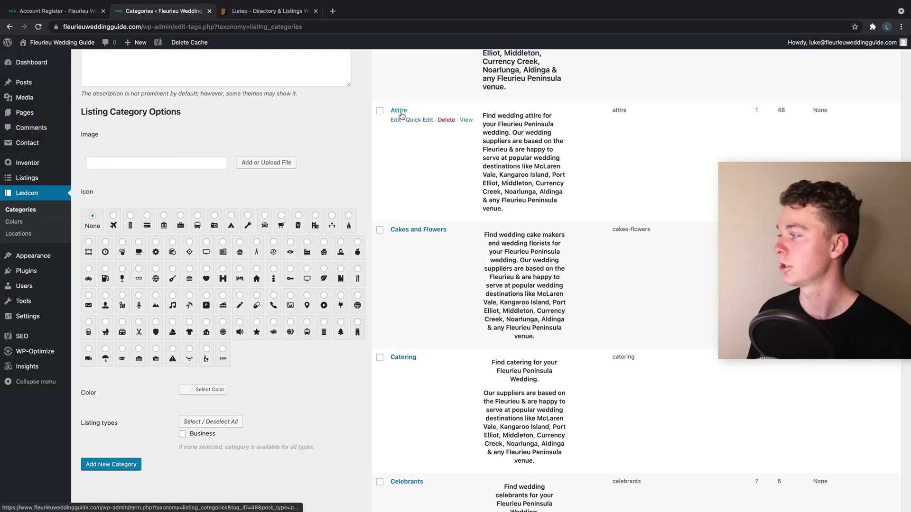
scroll(394, 147, "down", 3)
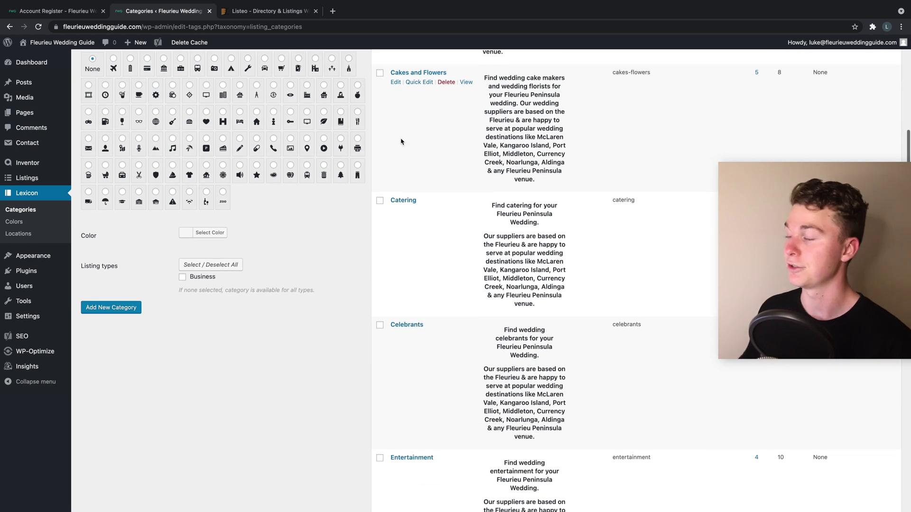
scroll(413, 145, "down", 1)
scroll(400, 146, "up", 5)
scroll(400, 146, "up", 4)
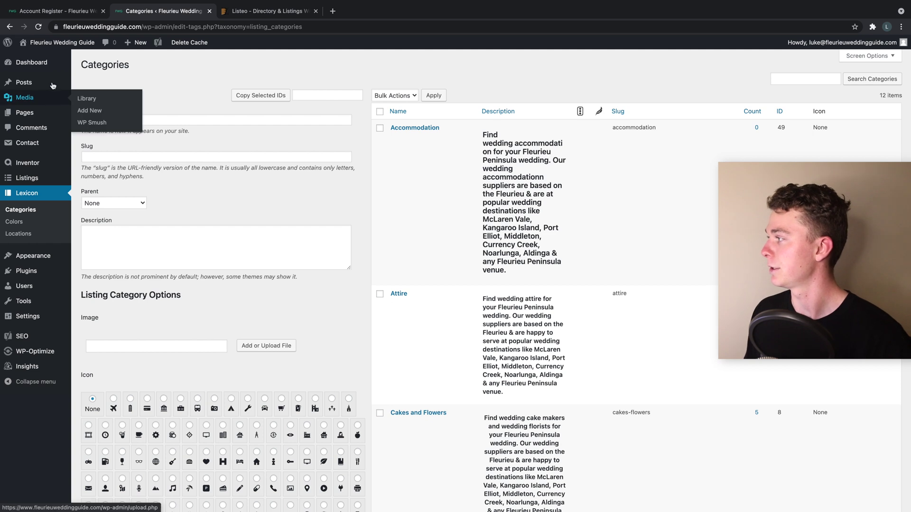
Step: Open Dashboard > Home, load the Fleurieu Wedding Guide homepage via its logo, then view Listeo's $79 page
mouse_move(49, 68)
scroll(53, 68, "down", 1)
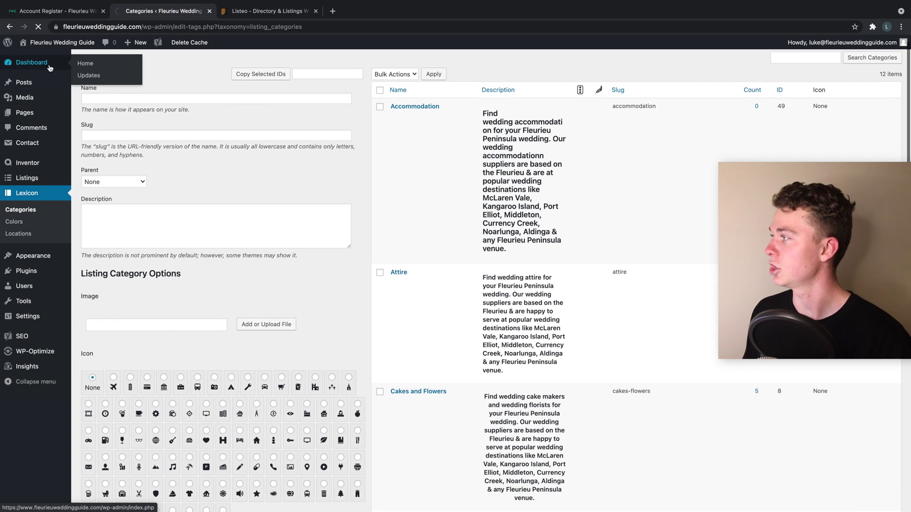
left_click(76, 70)
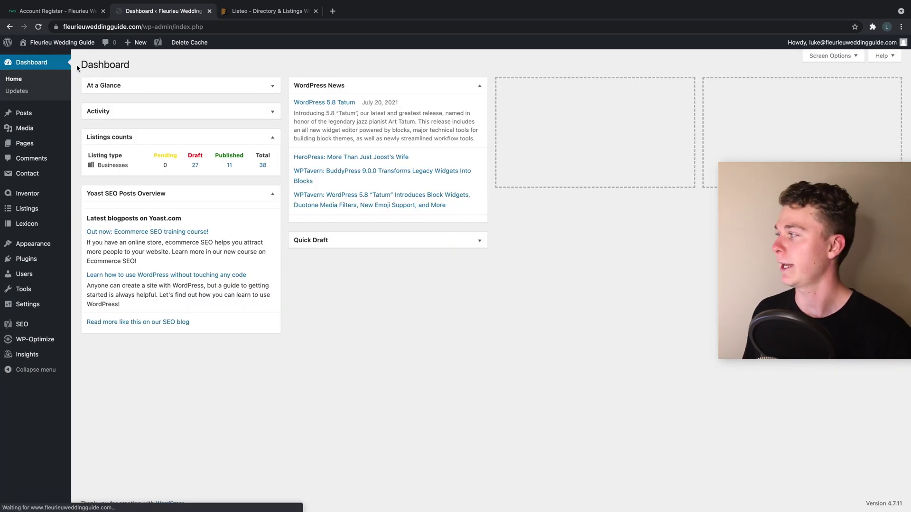
left_click(70, 13)
left_click(221, 77)
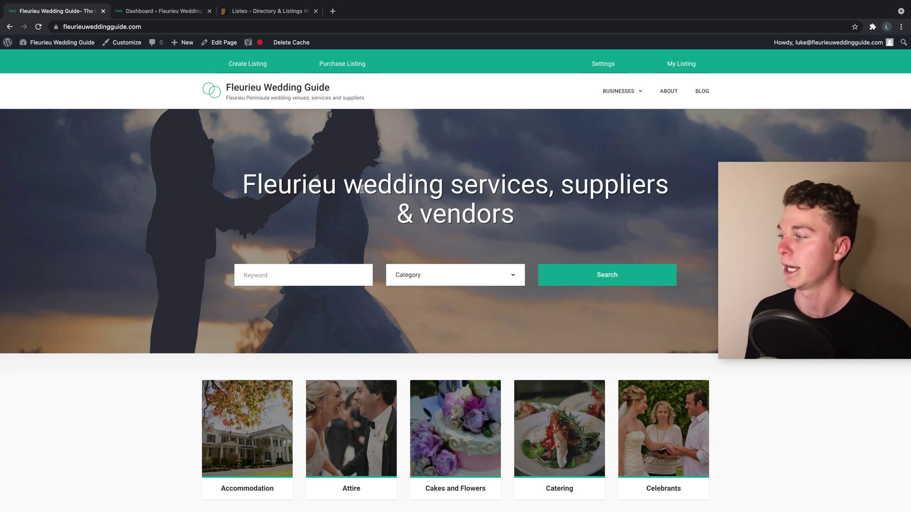
left_click(258, 14)
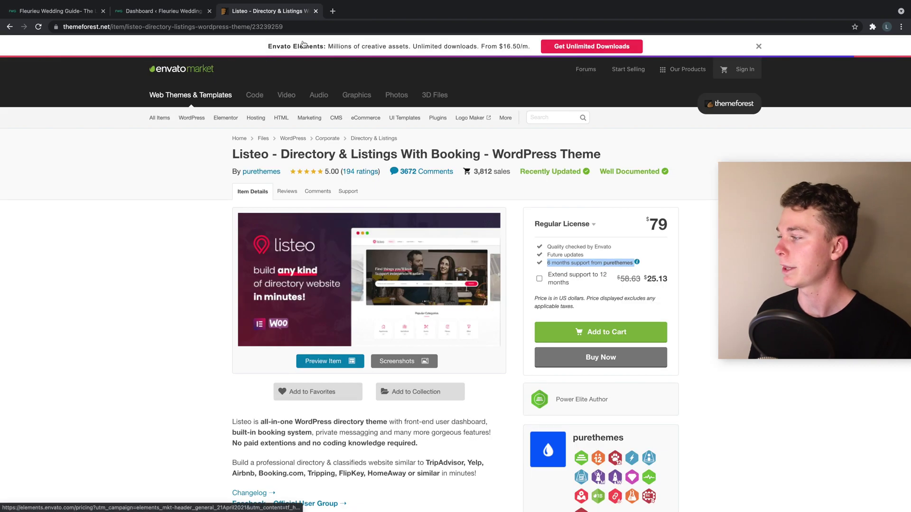
Step: From Listeo's live preview Theme Demos section, launch the listeo.pro demo homepage in a new tab
left_click(350, 360)
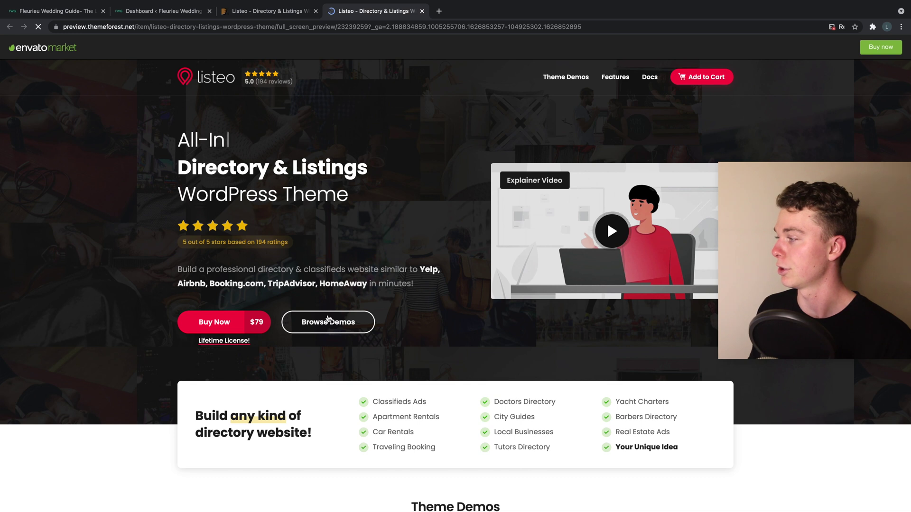
left_click(327, 320)
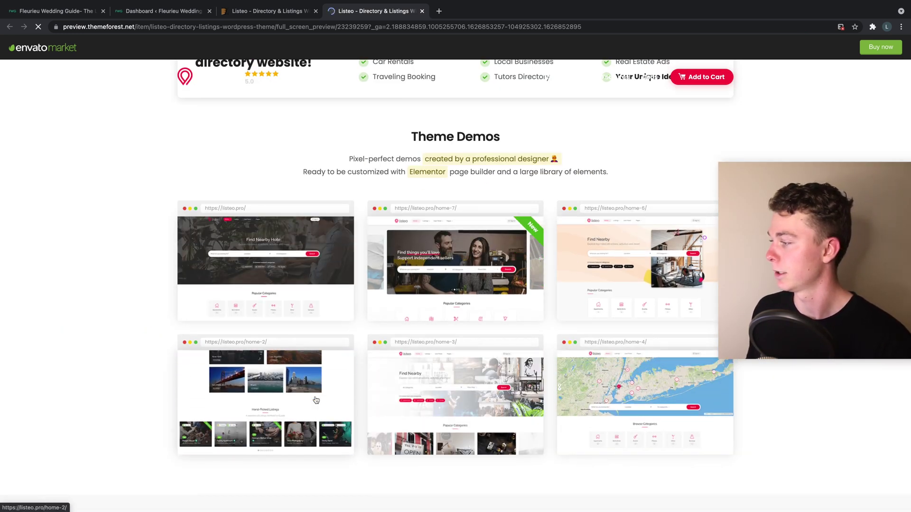
left_click(316, 400)
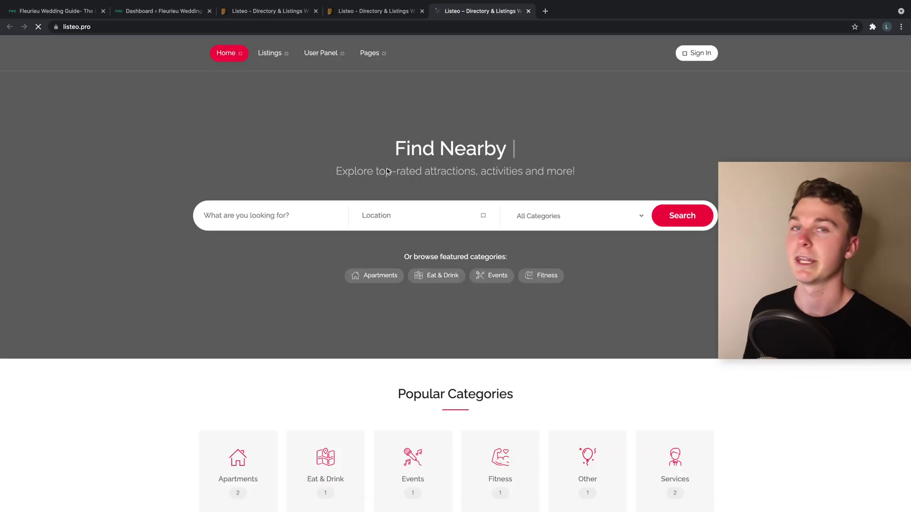
scroll(410, 164, "down", 3)
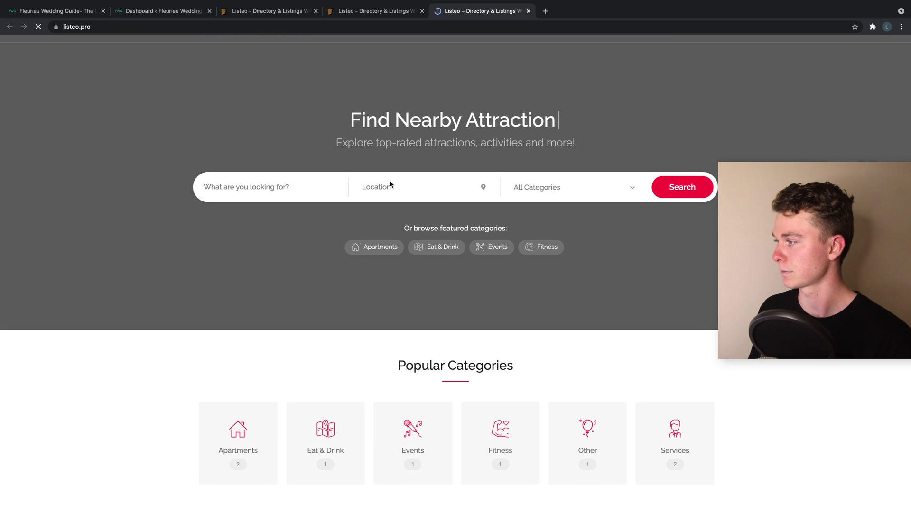
scroll(374, 183, "up", 3)
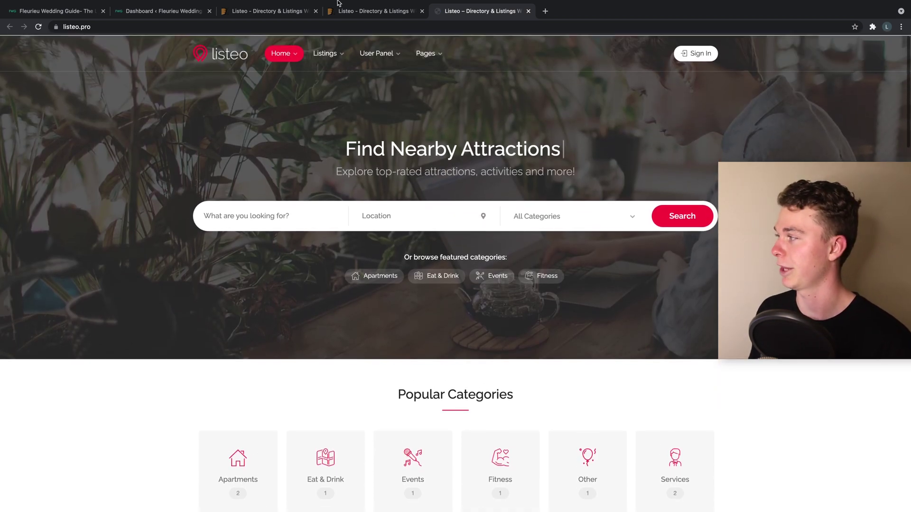
mouse_move(338, 55)
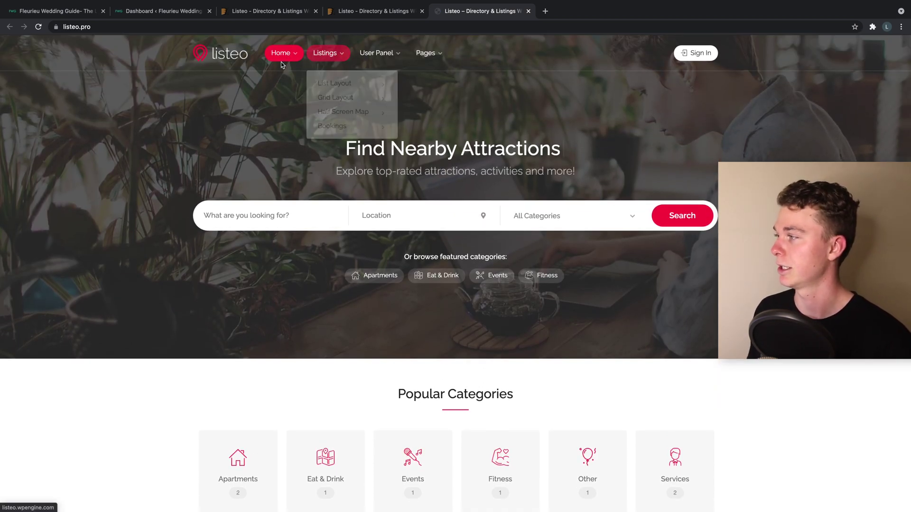
mouse_move(426, 53)
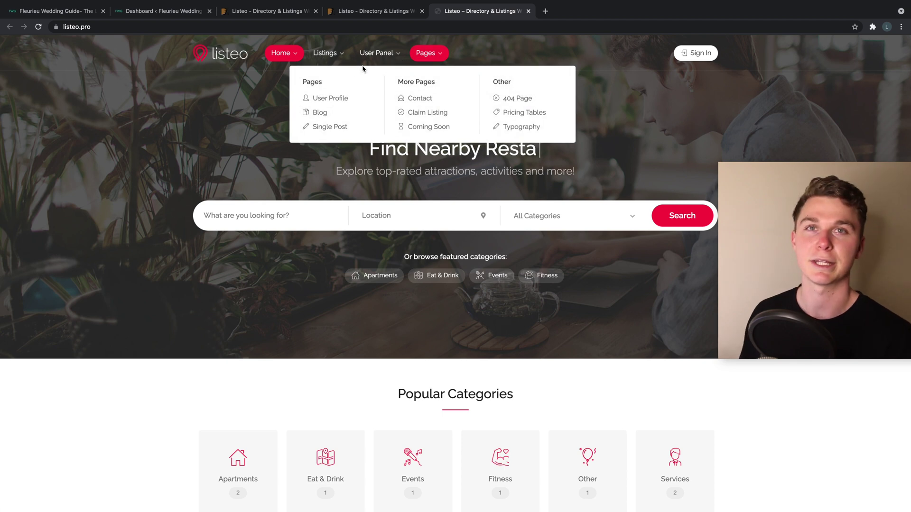
scroll(367, 205, "down", 5)
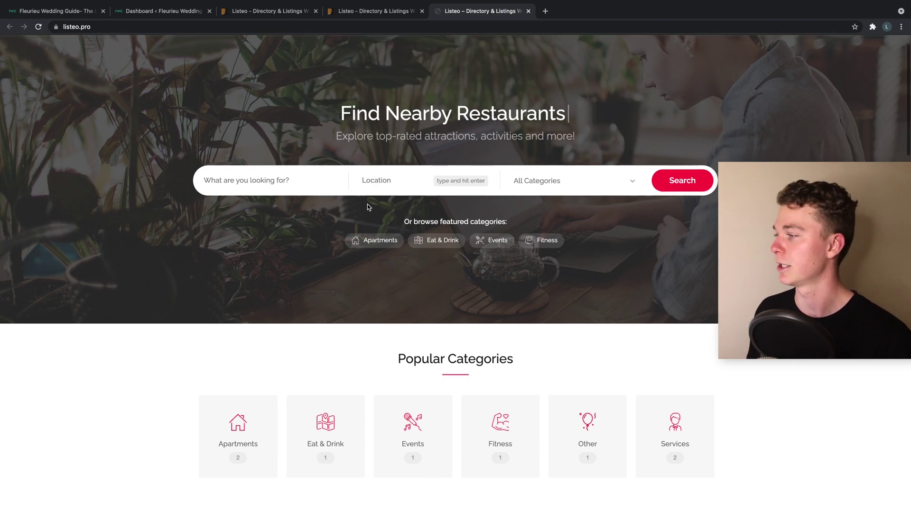